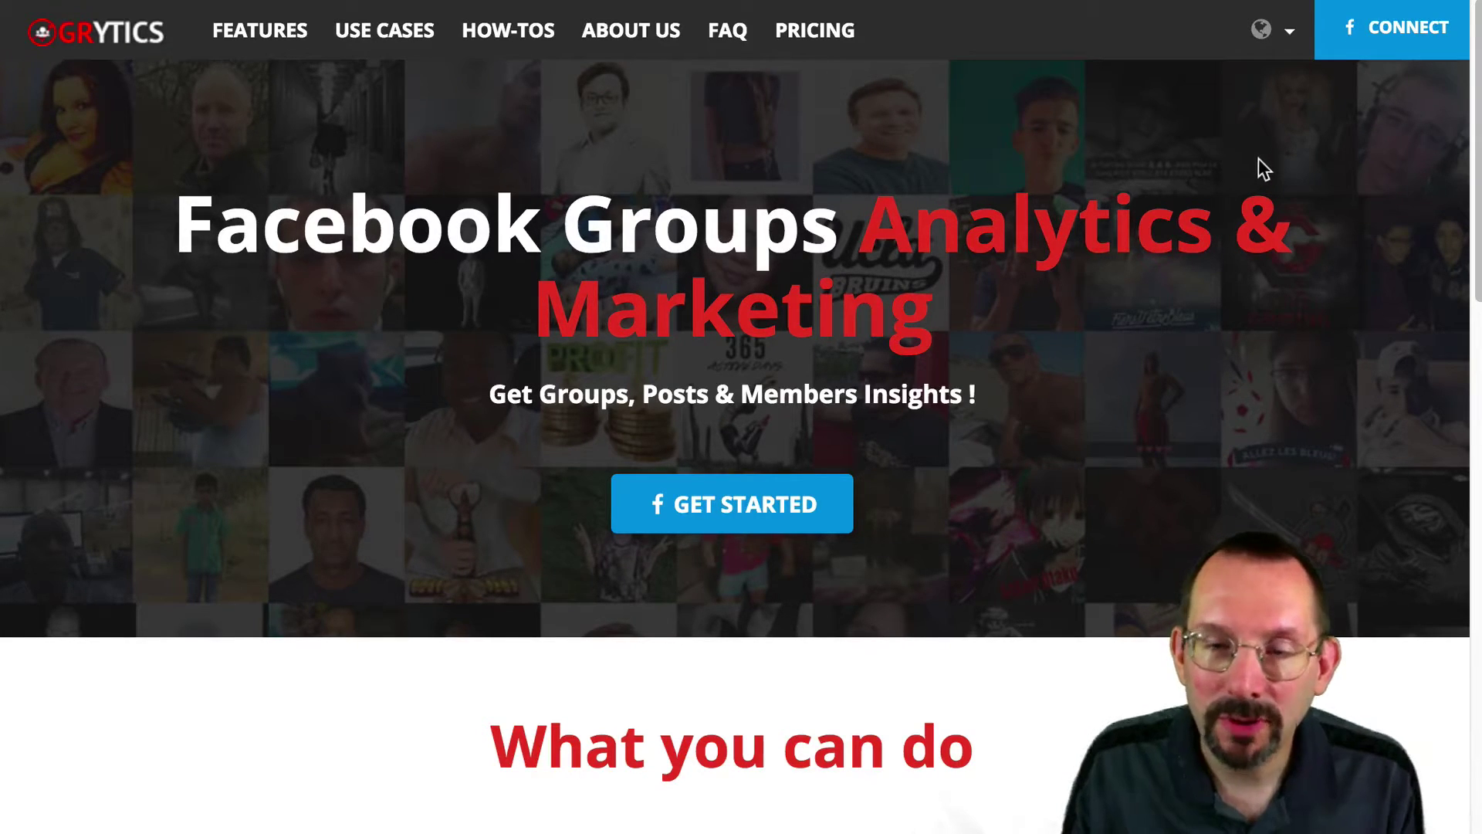
Sign in to Grytics with Facebook and load My groups with its three security groups
left_click(1397, 28)
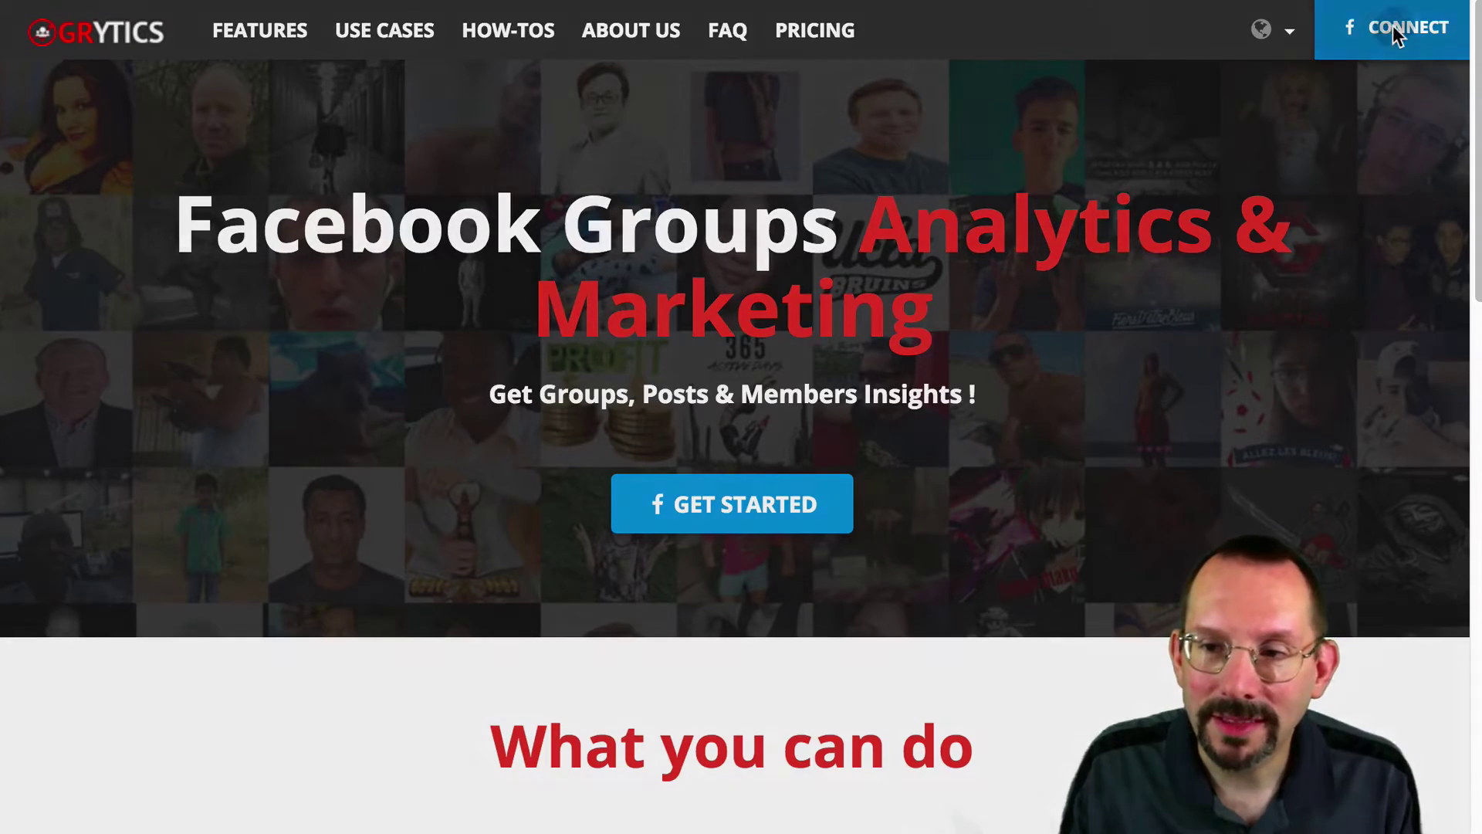
left_click(419, 292)
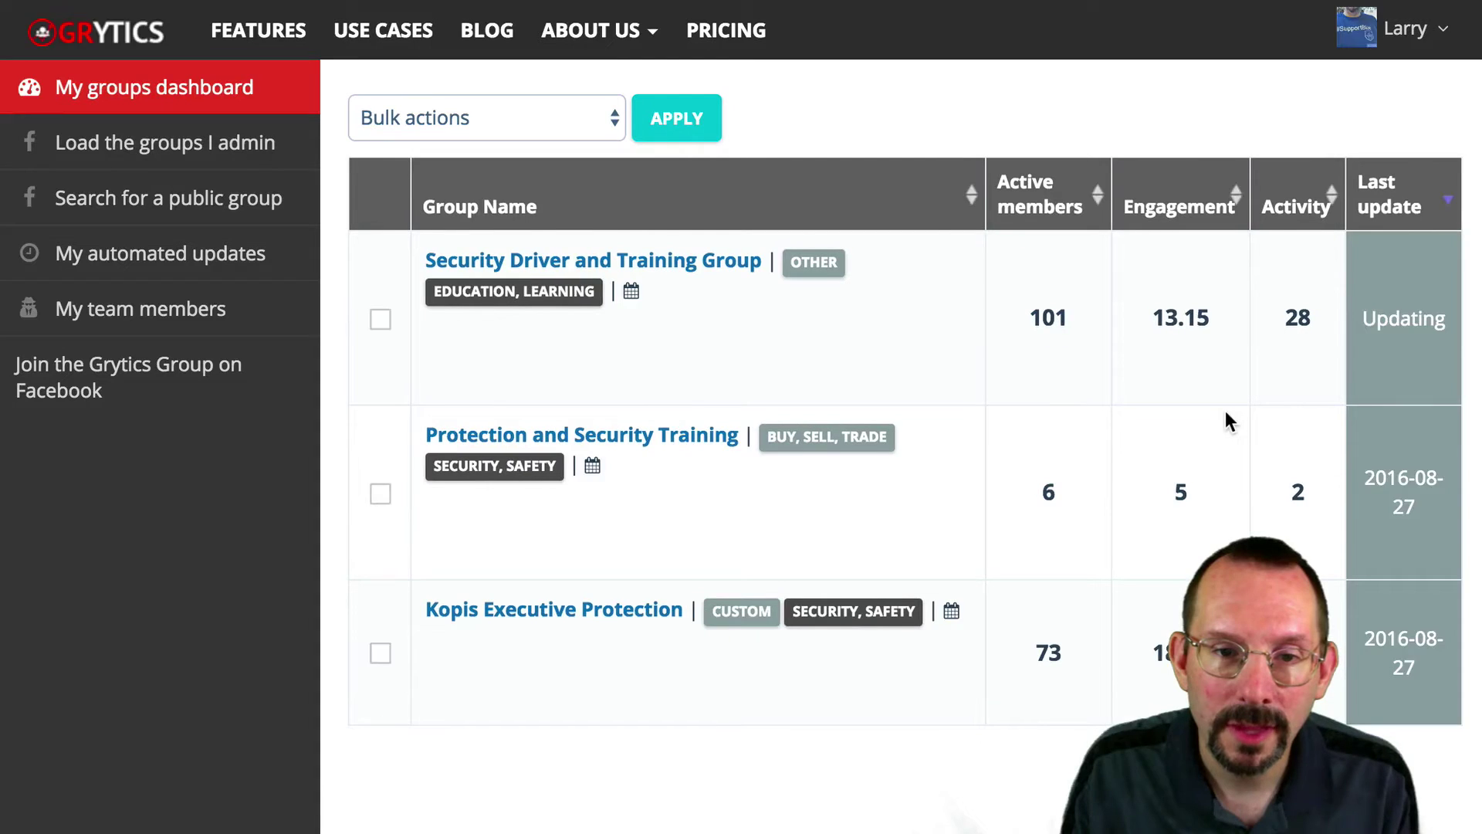
mouse_move(967, 377)
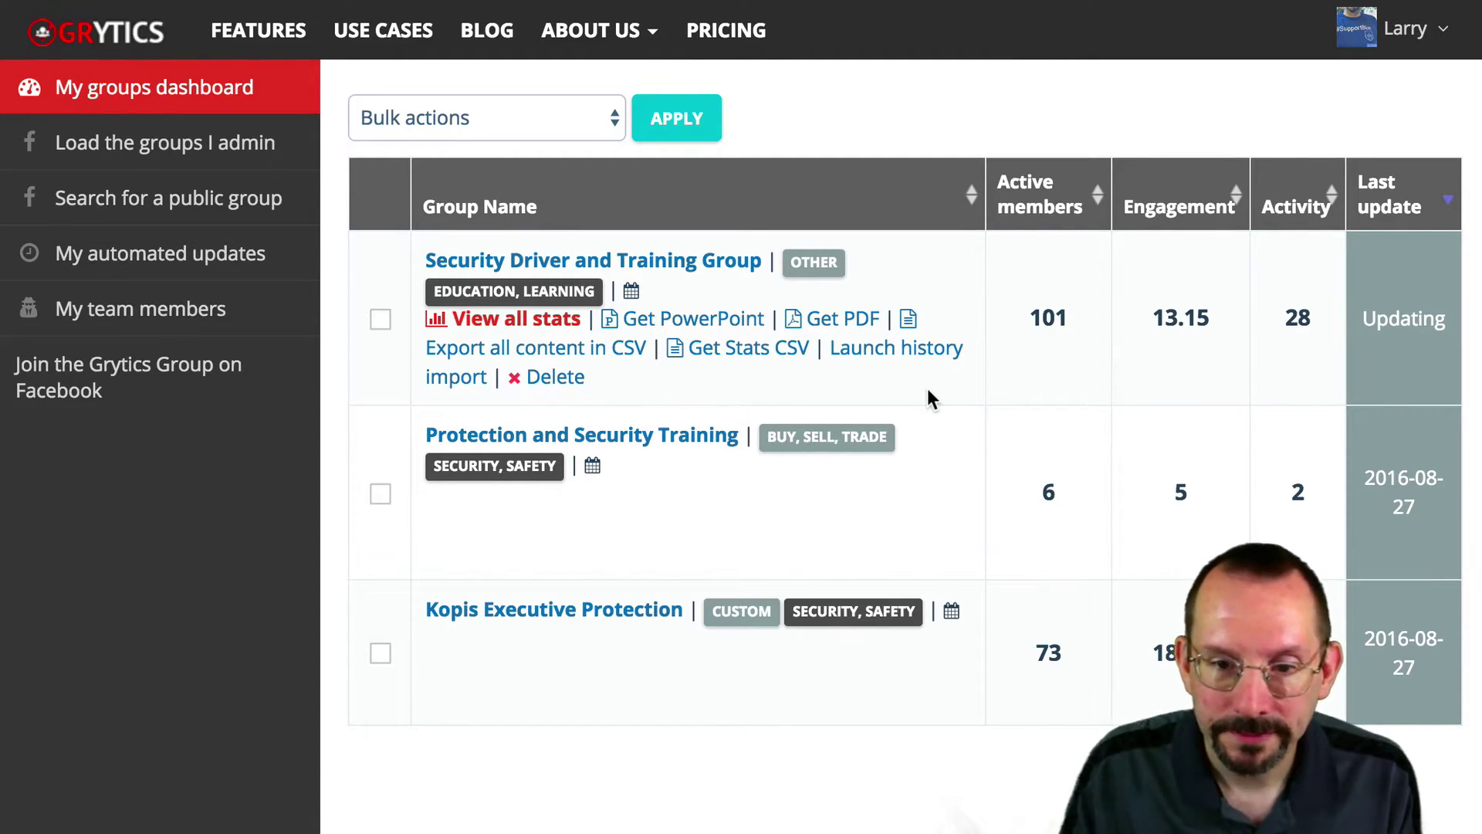
Open the Security Driver and Training Group stats (201 reactions, 31 comments, 20 posts) and highlight the update notice
left_click(541, 324)
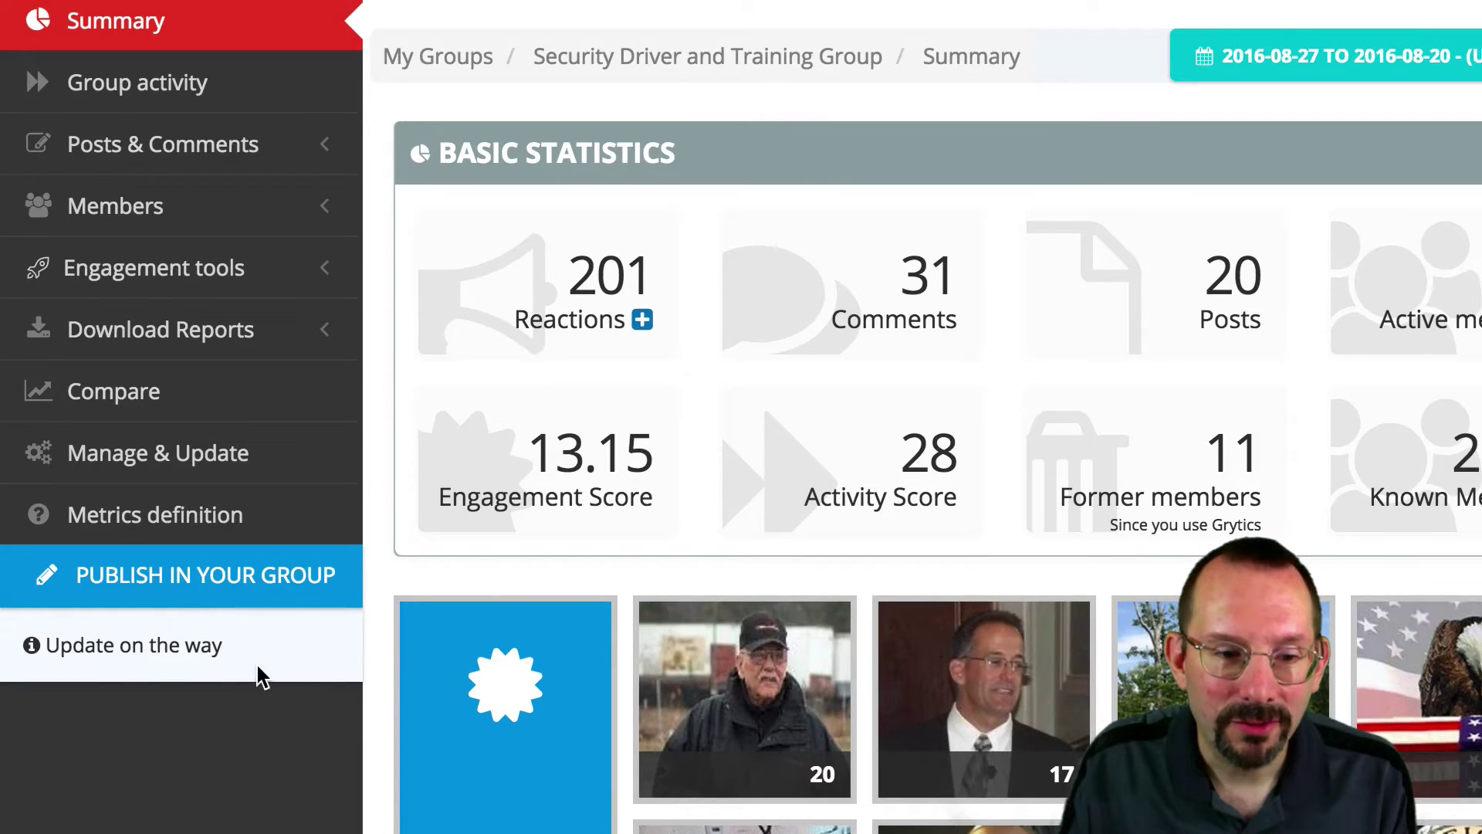
left_click_drag(48, 645, 222, 634)
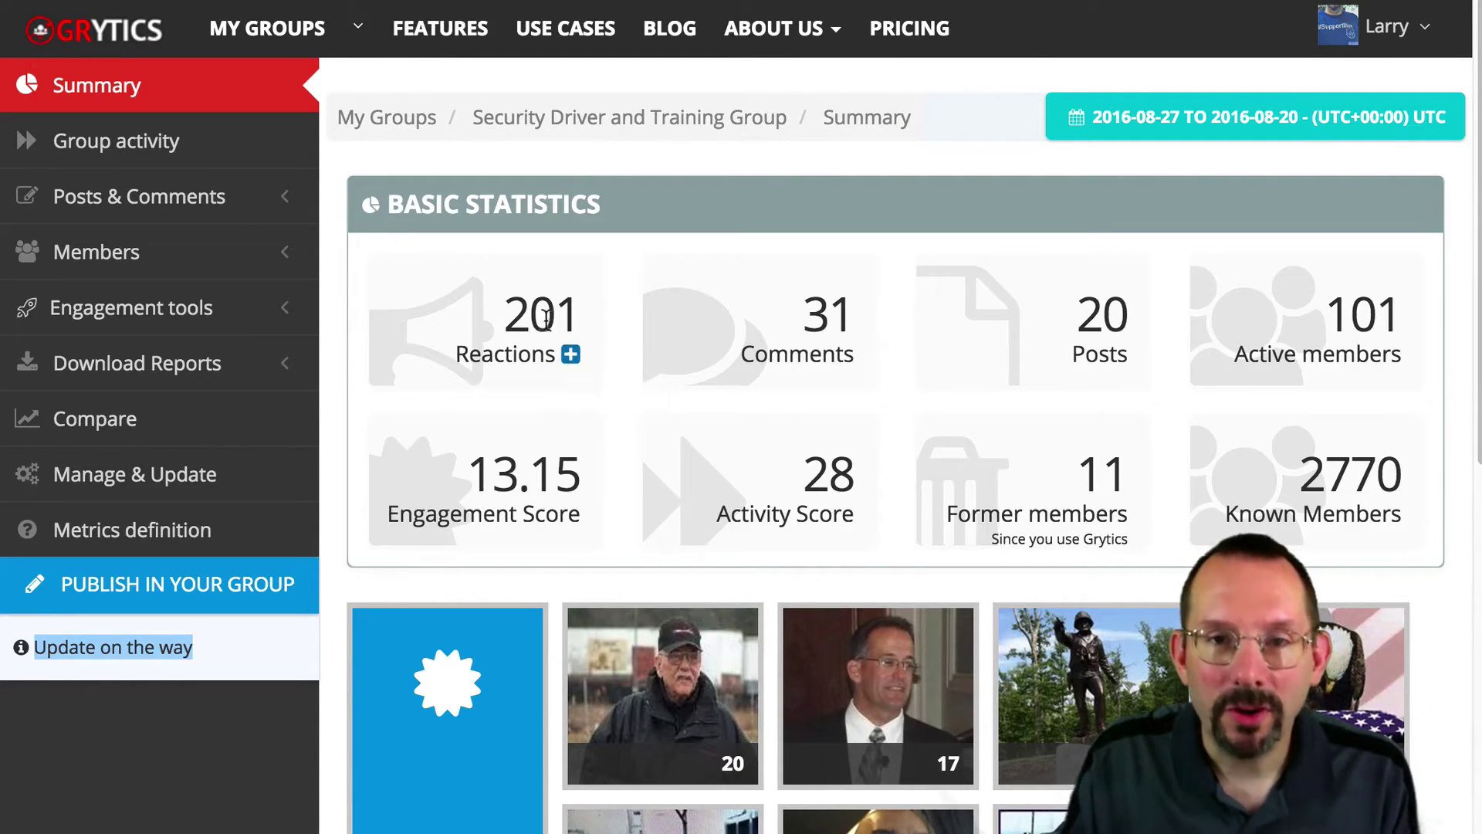
left_click(573, 356)
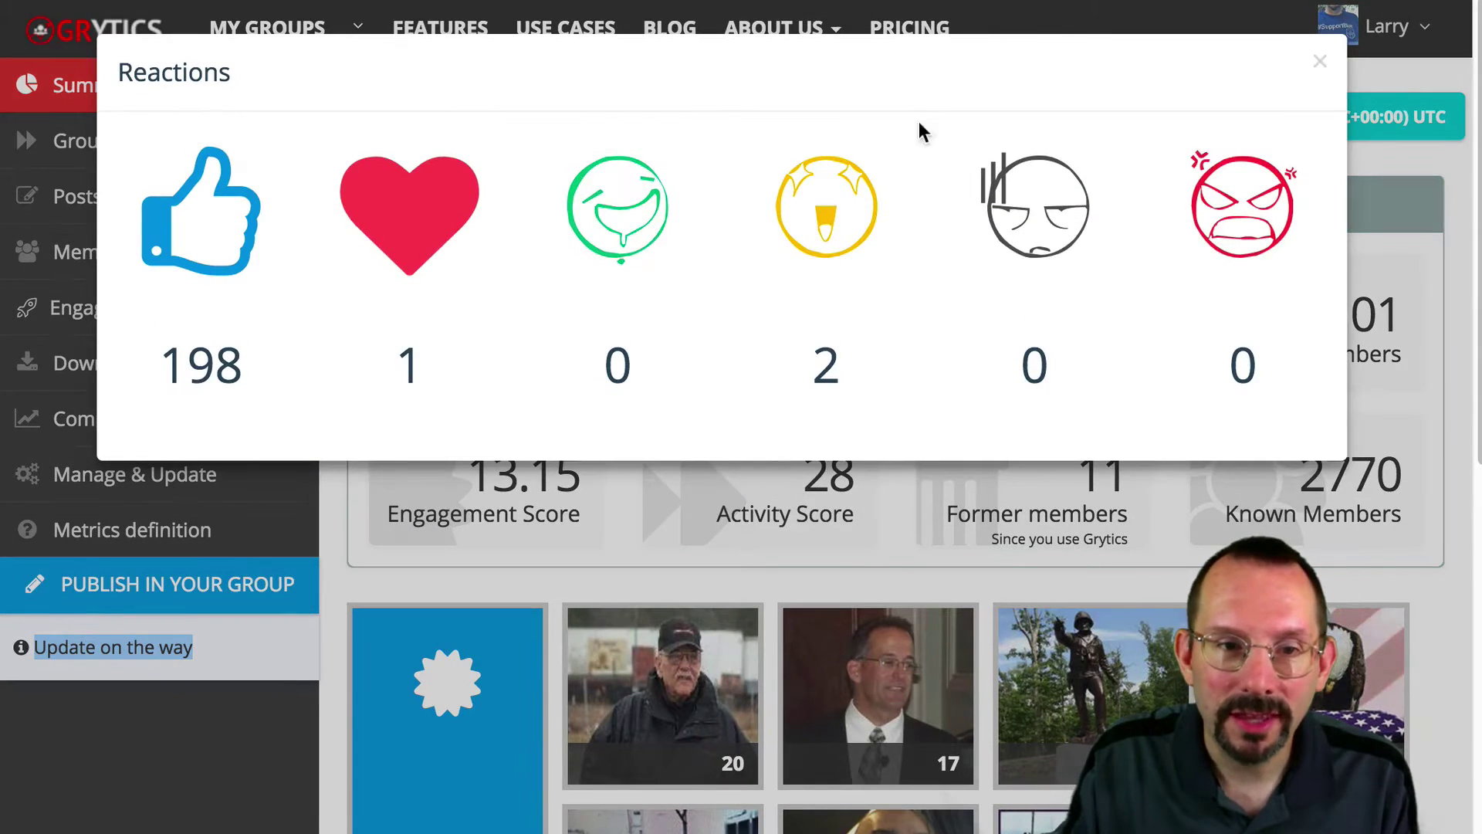
left_click(1319, 65)
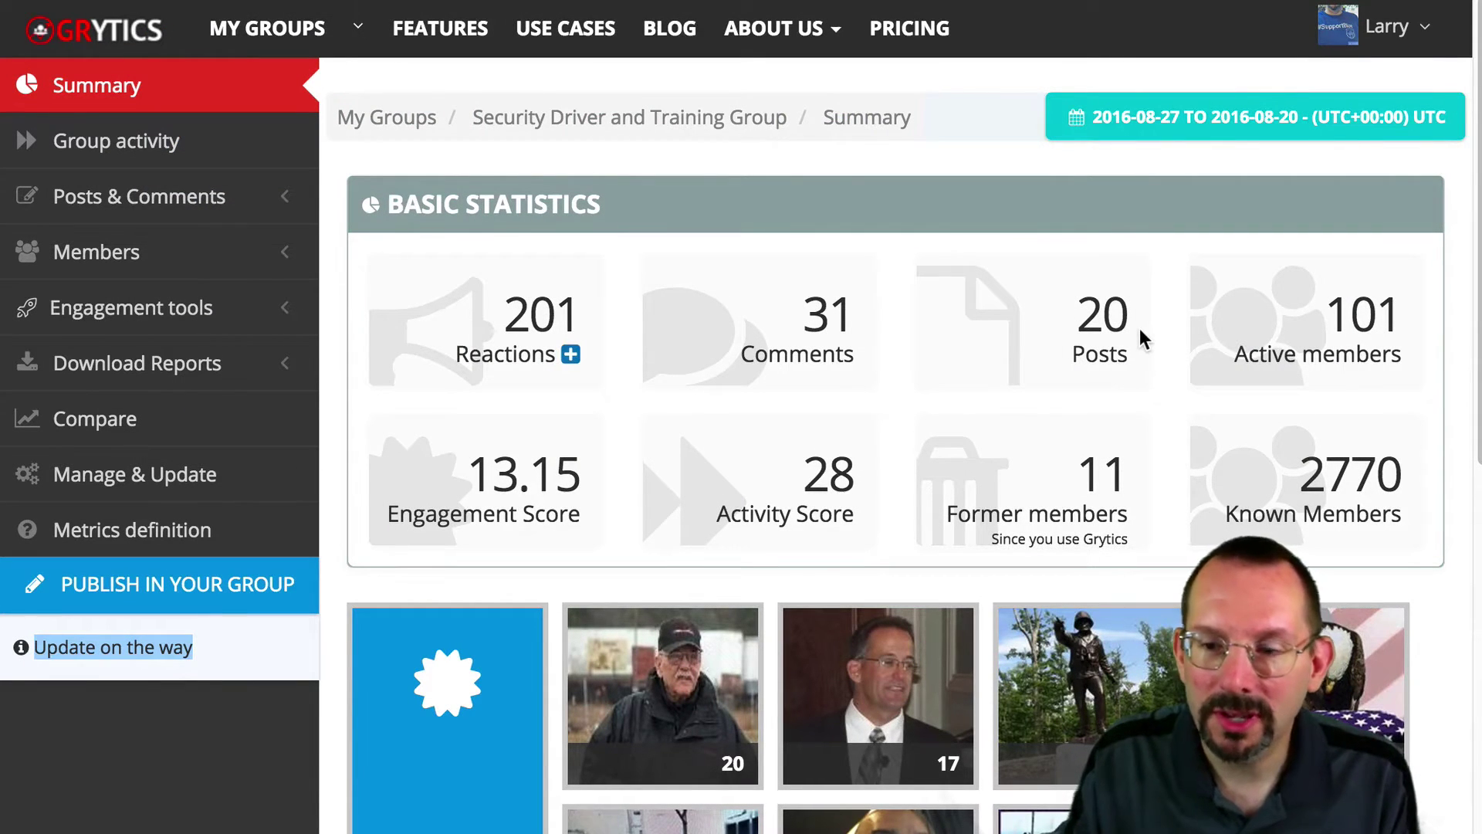
left_click_drag(1326, 320, 1405, 314)
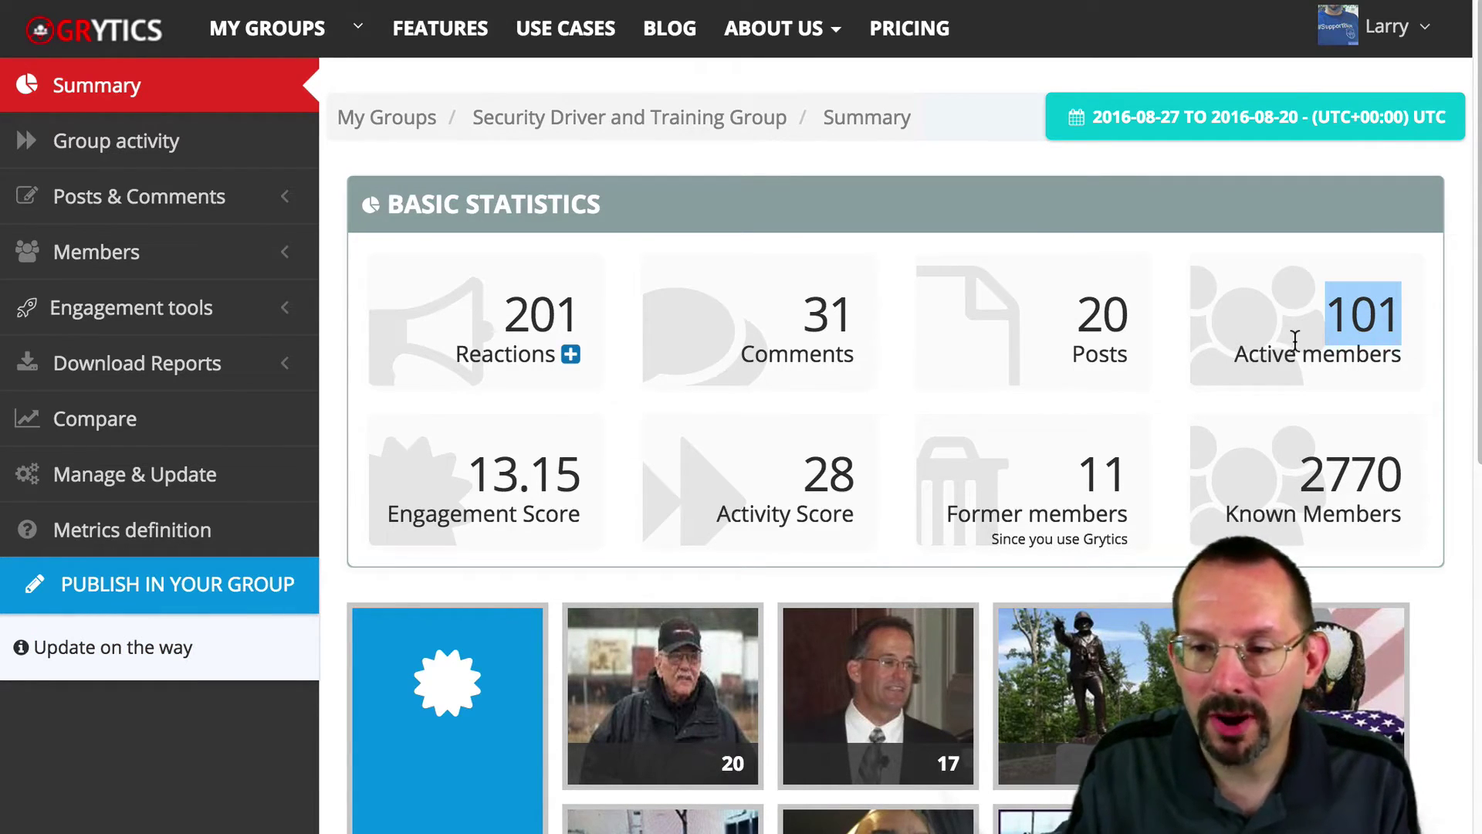
scroll(954, 466, "down", 1)
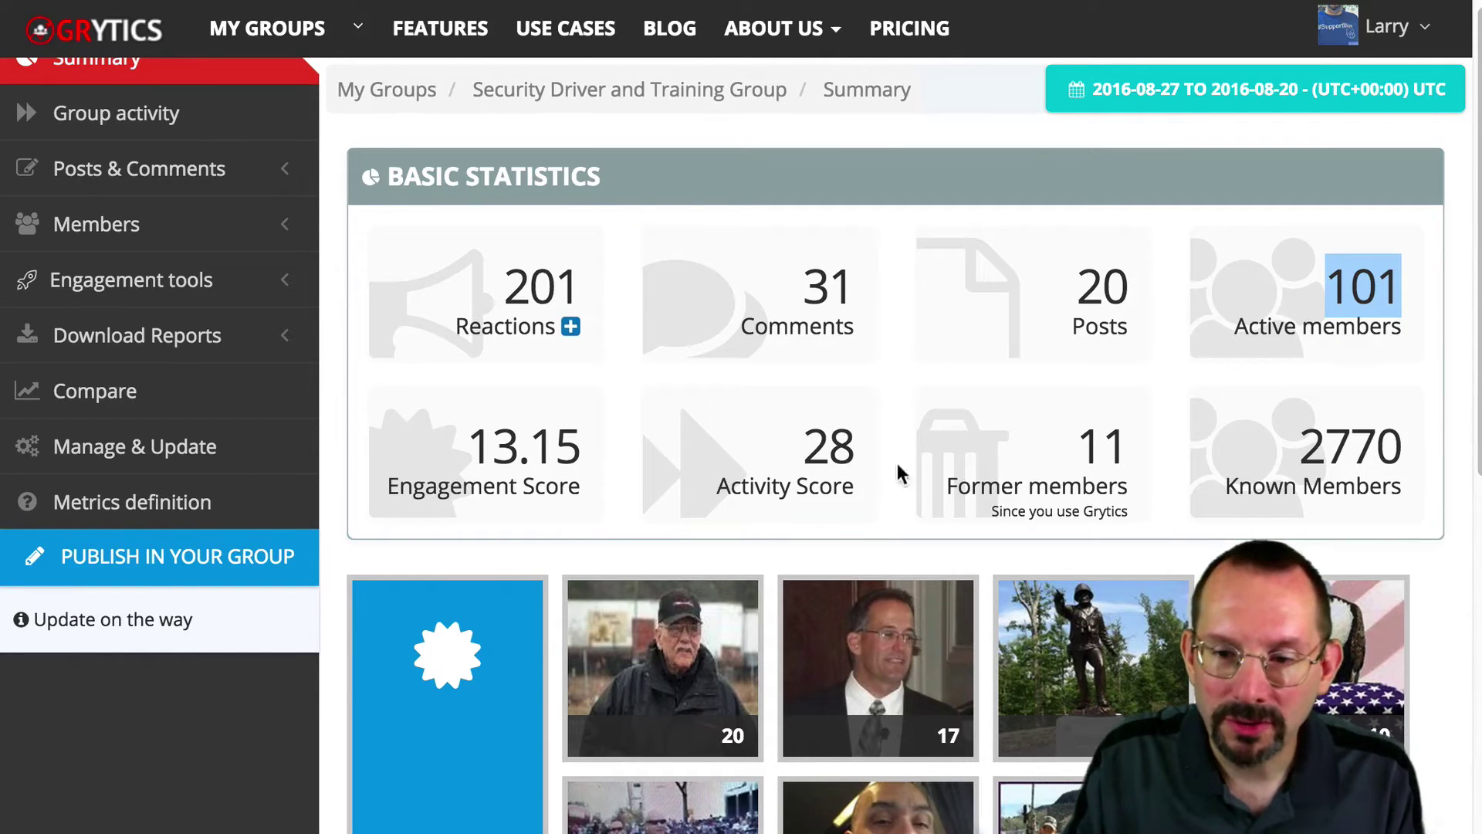
scroll(1106, 455, "down", 1)
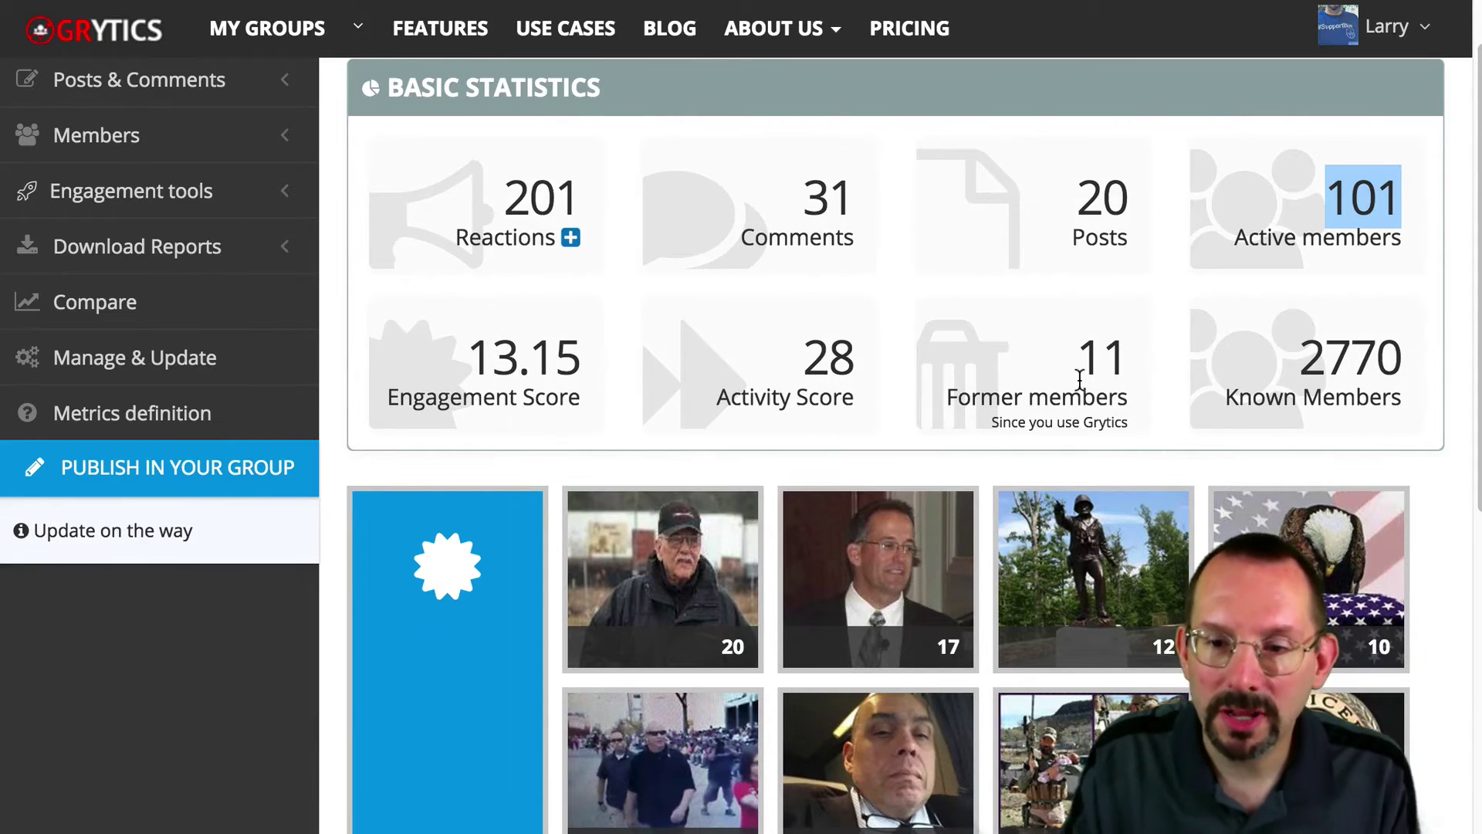
scroll(1077, 366, "down", 2)
scroll(849, 355, "down", 2)
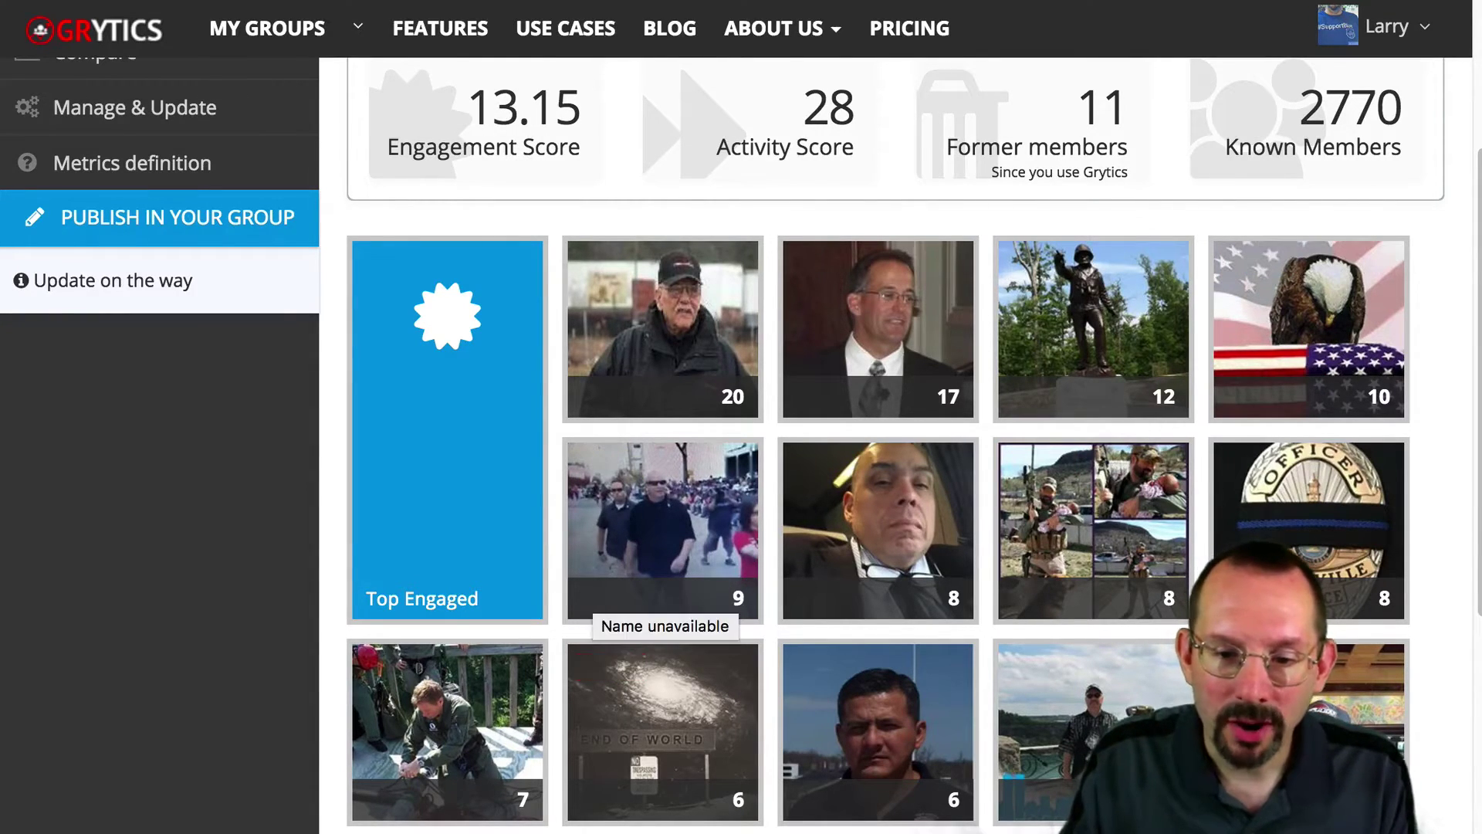
Scroll down through the summary charts and Top Posts, then back up
scroll(893, 693, "down", 3)
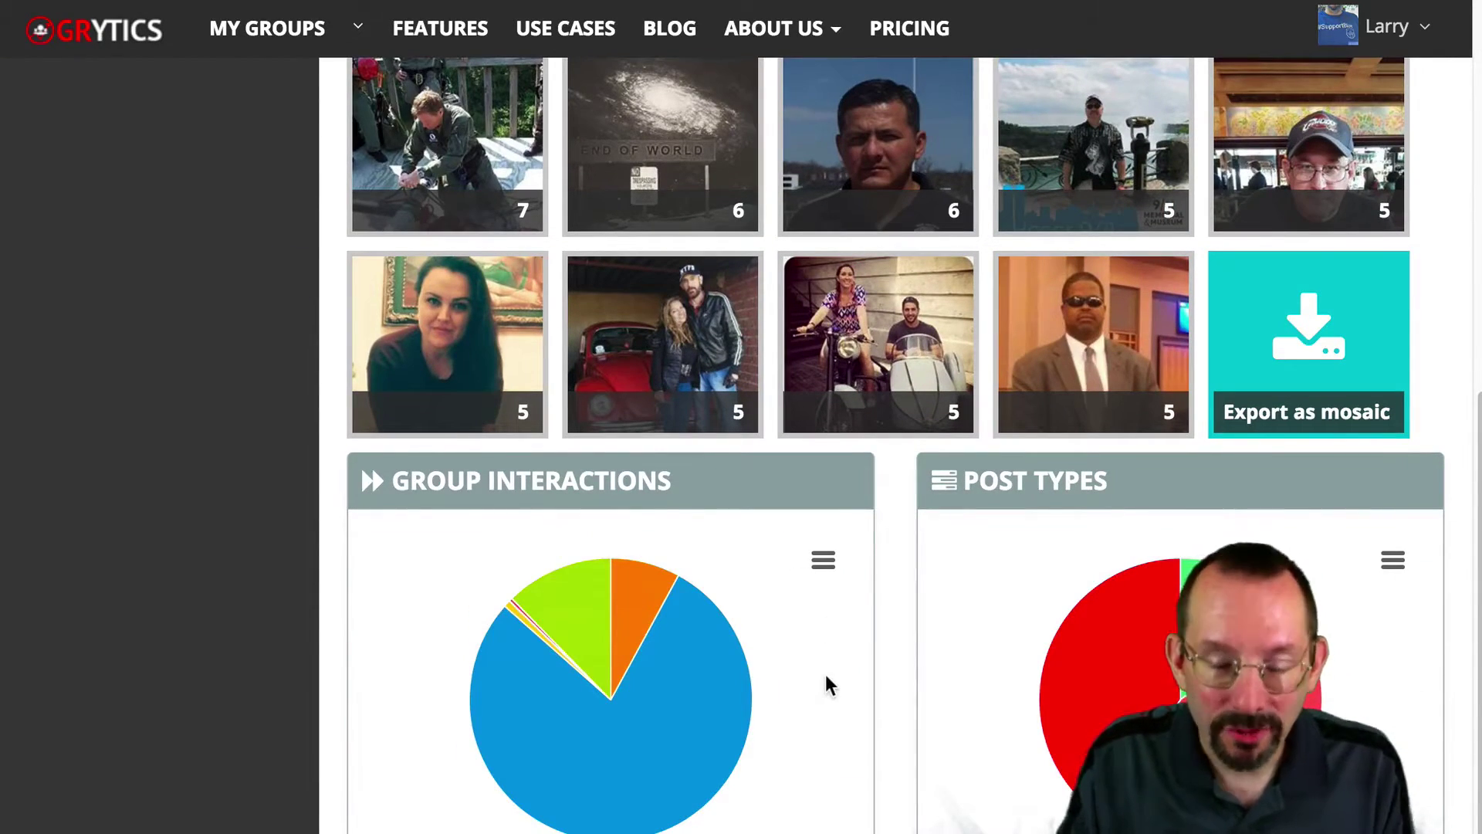
scroll(783, 723, "down", 1)
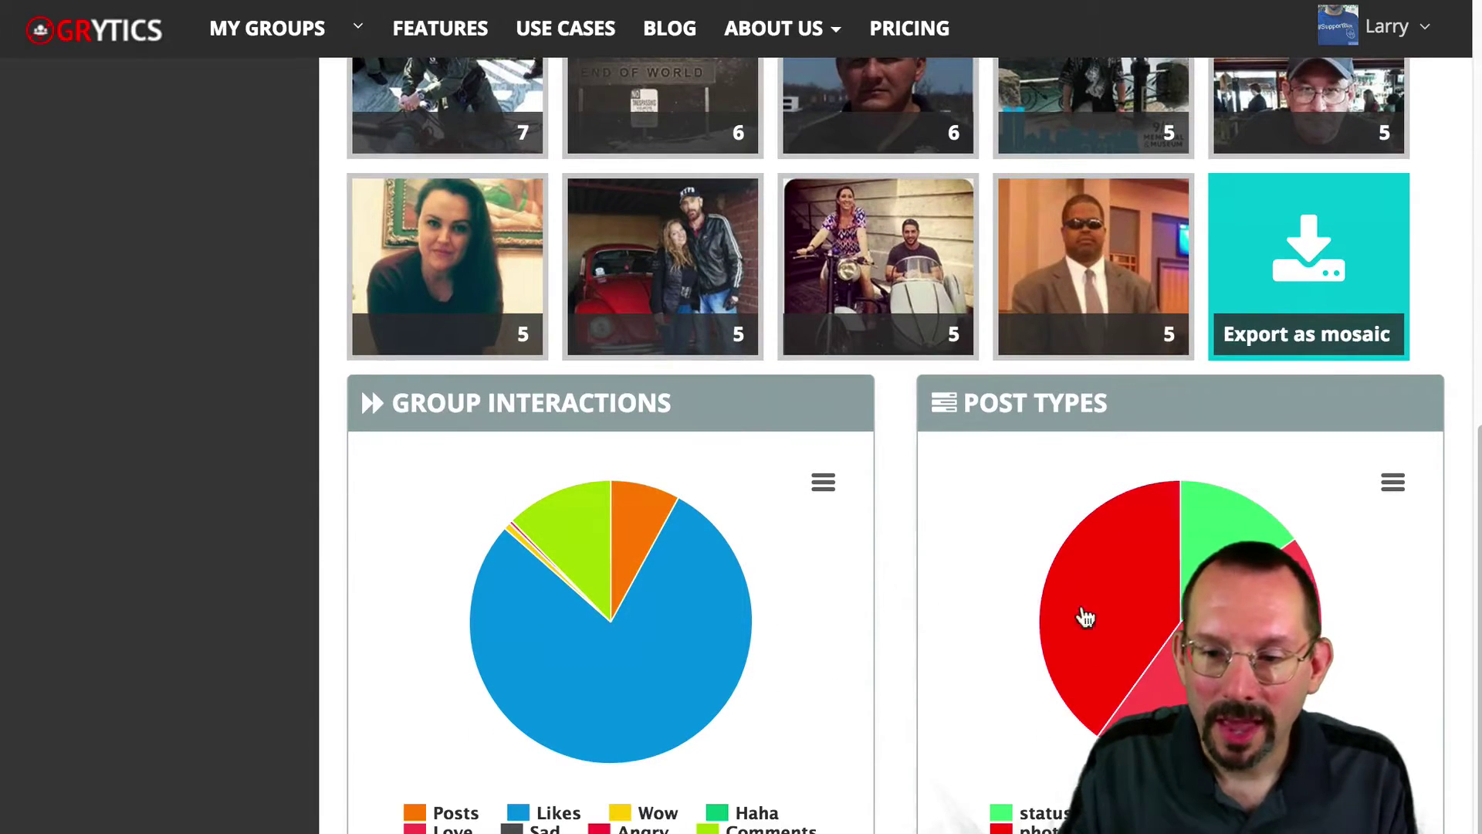
scroll(839, 650, "down", 5)
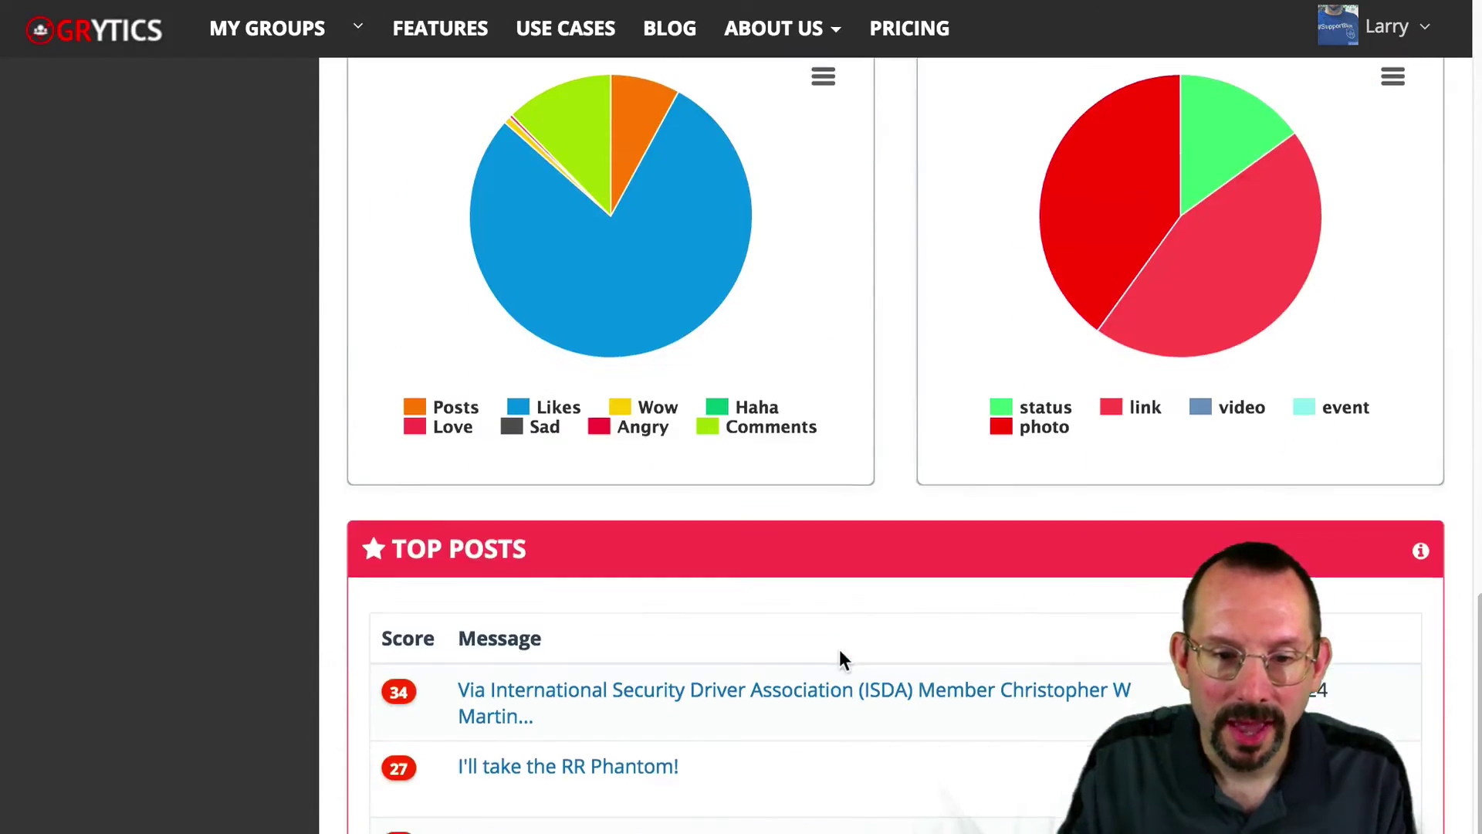
scroll(840, 650, "down", 2)
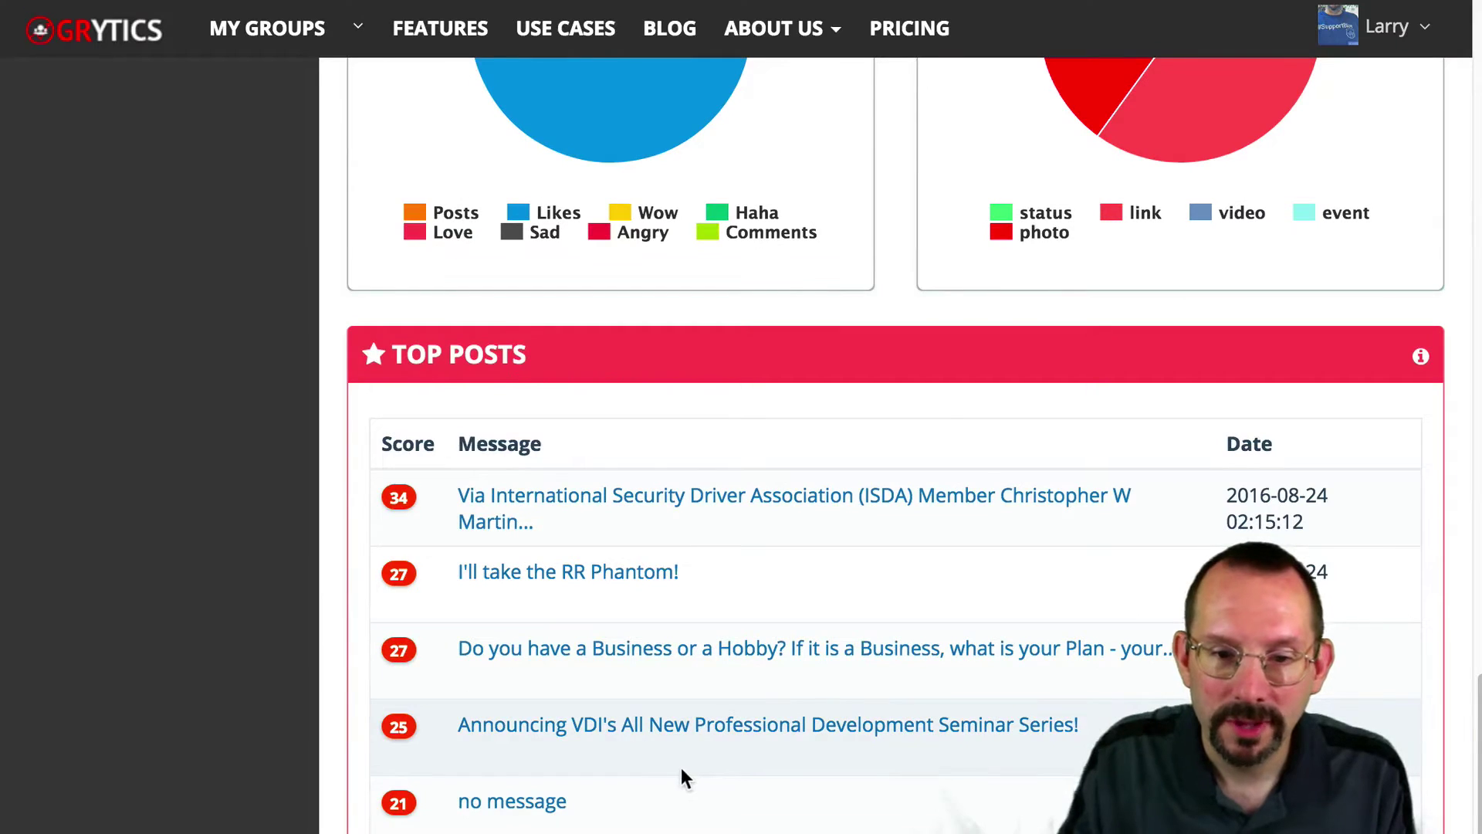
mouse_move(532, 807)
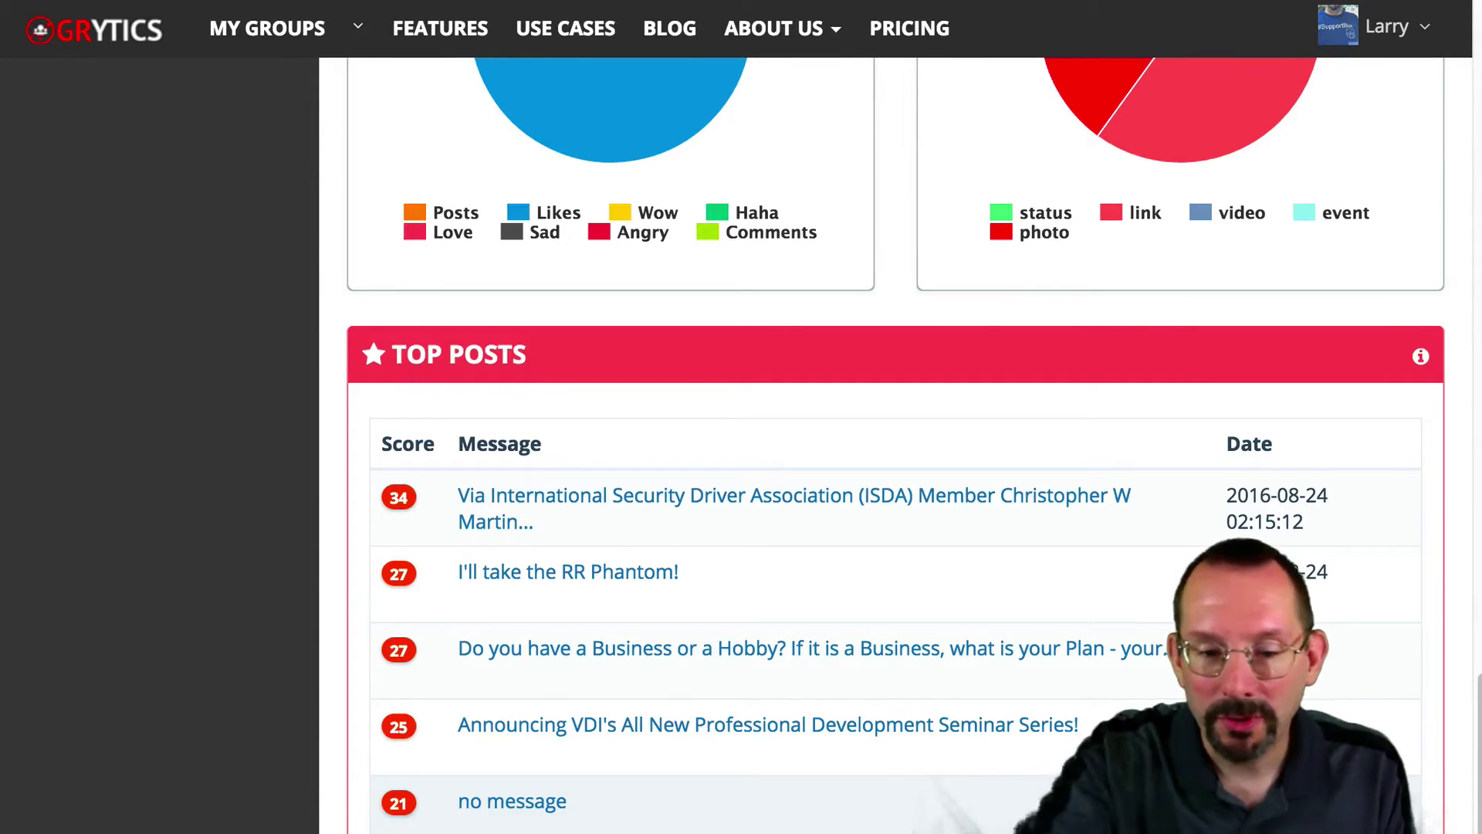
scroll(847, 702, "up", 15)
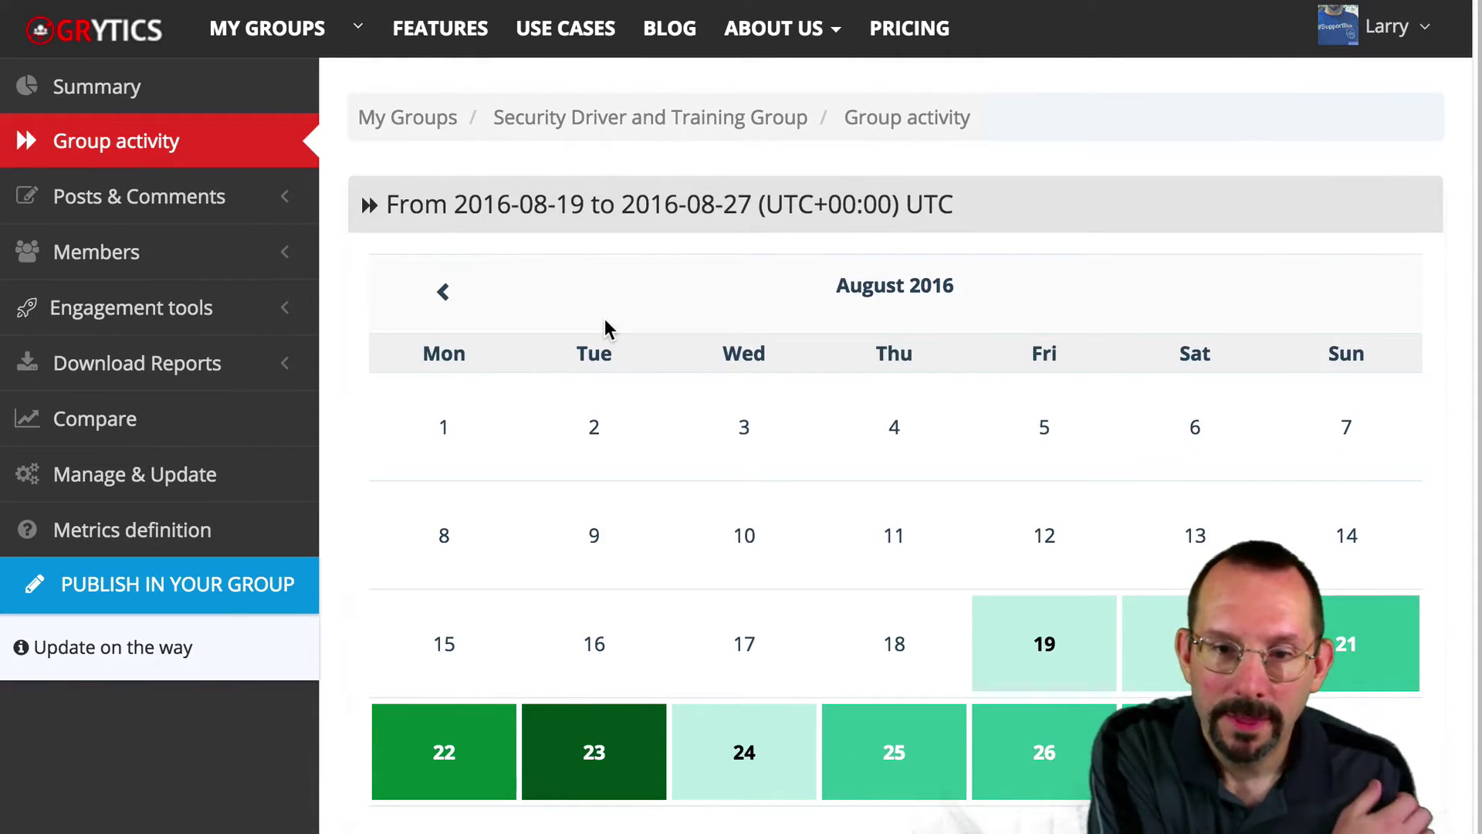
View the 19 August activity details, then open Posts Statistics with Top Posts, Most Reacted and Most Commented
left_click(1096, 625)
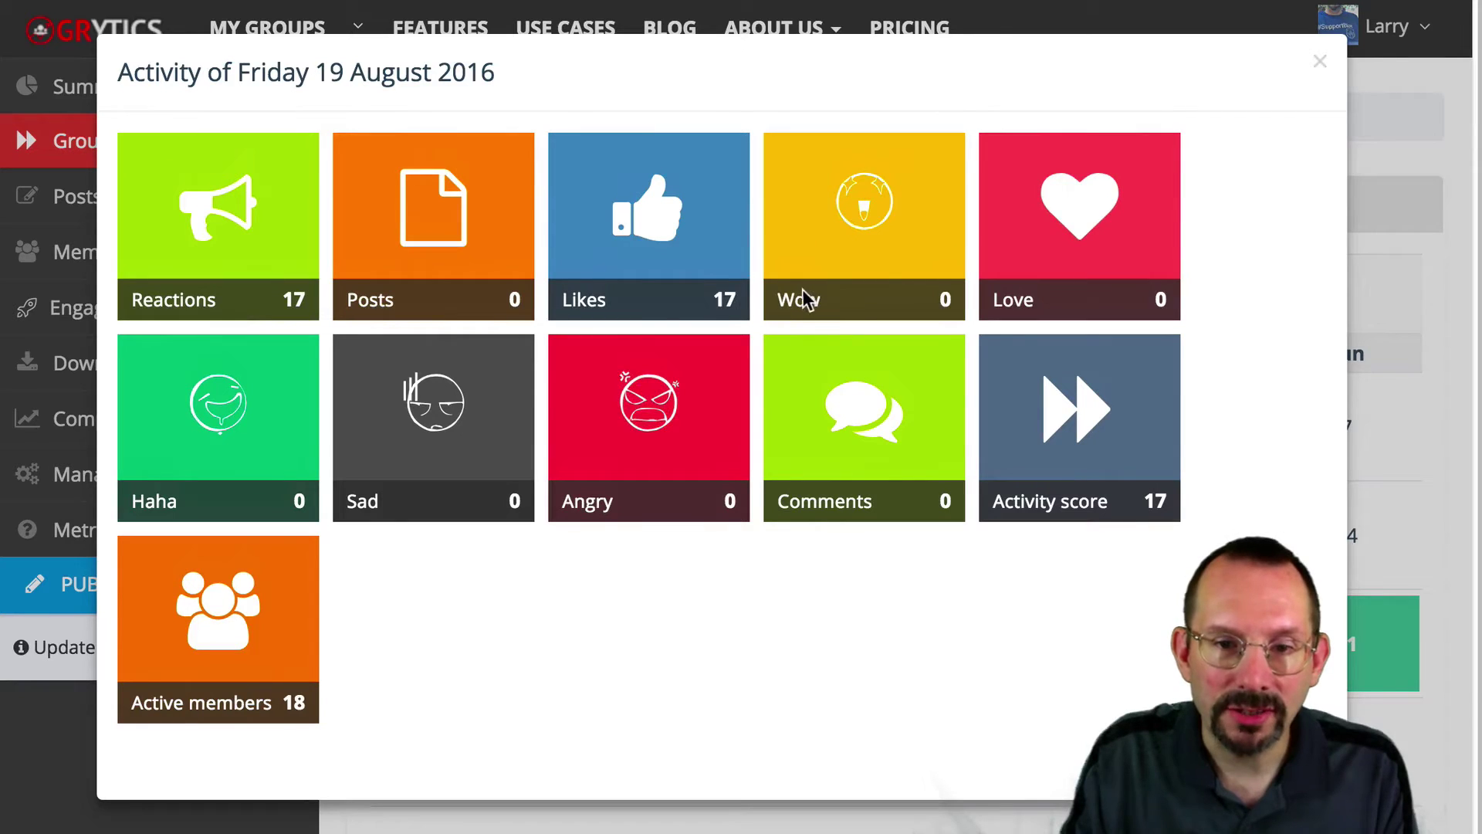
left_click(1319, 62)
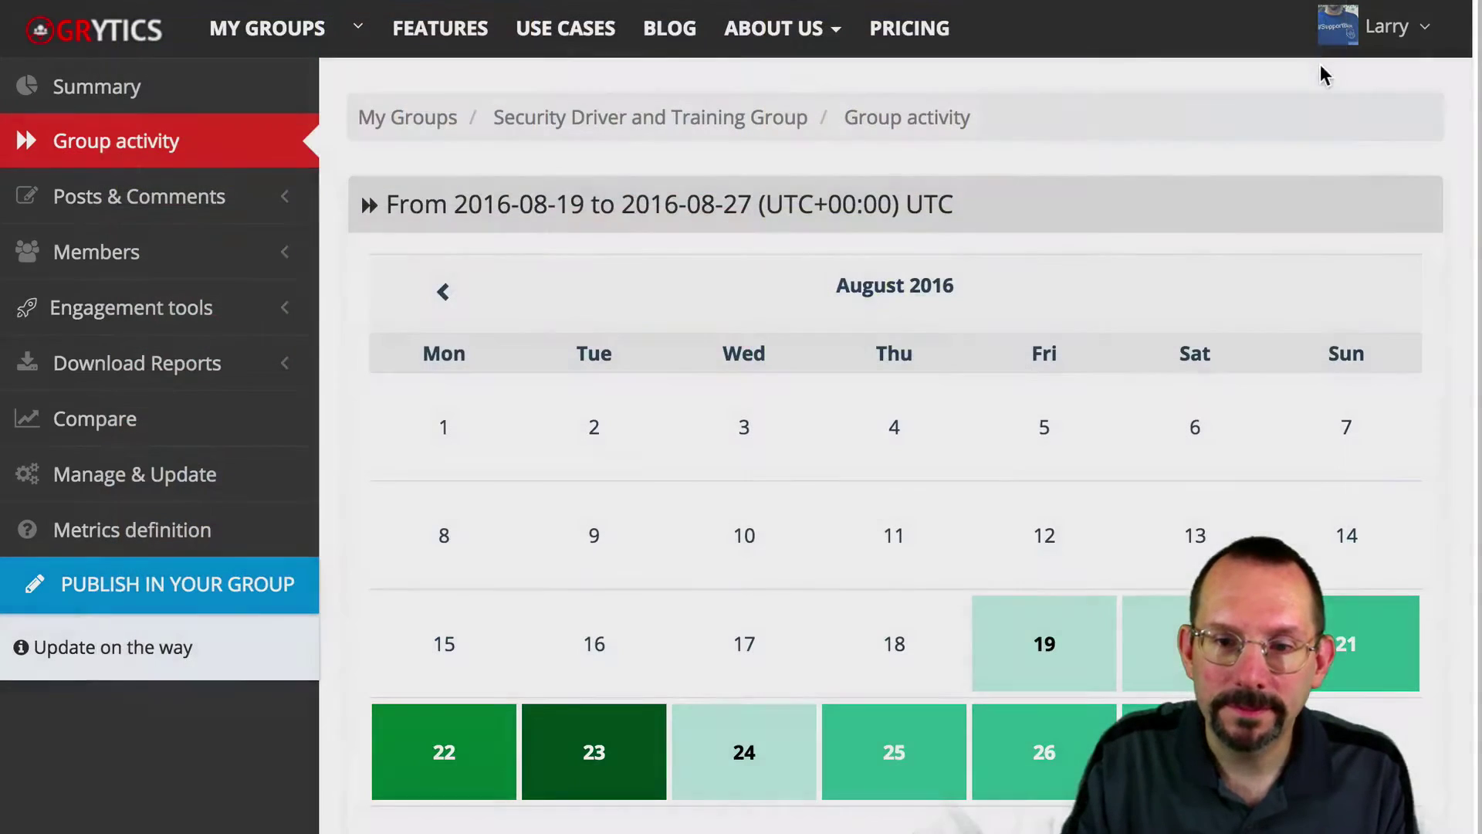
left_click(159, 212)
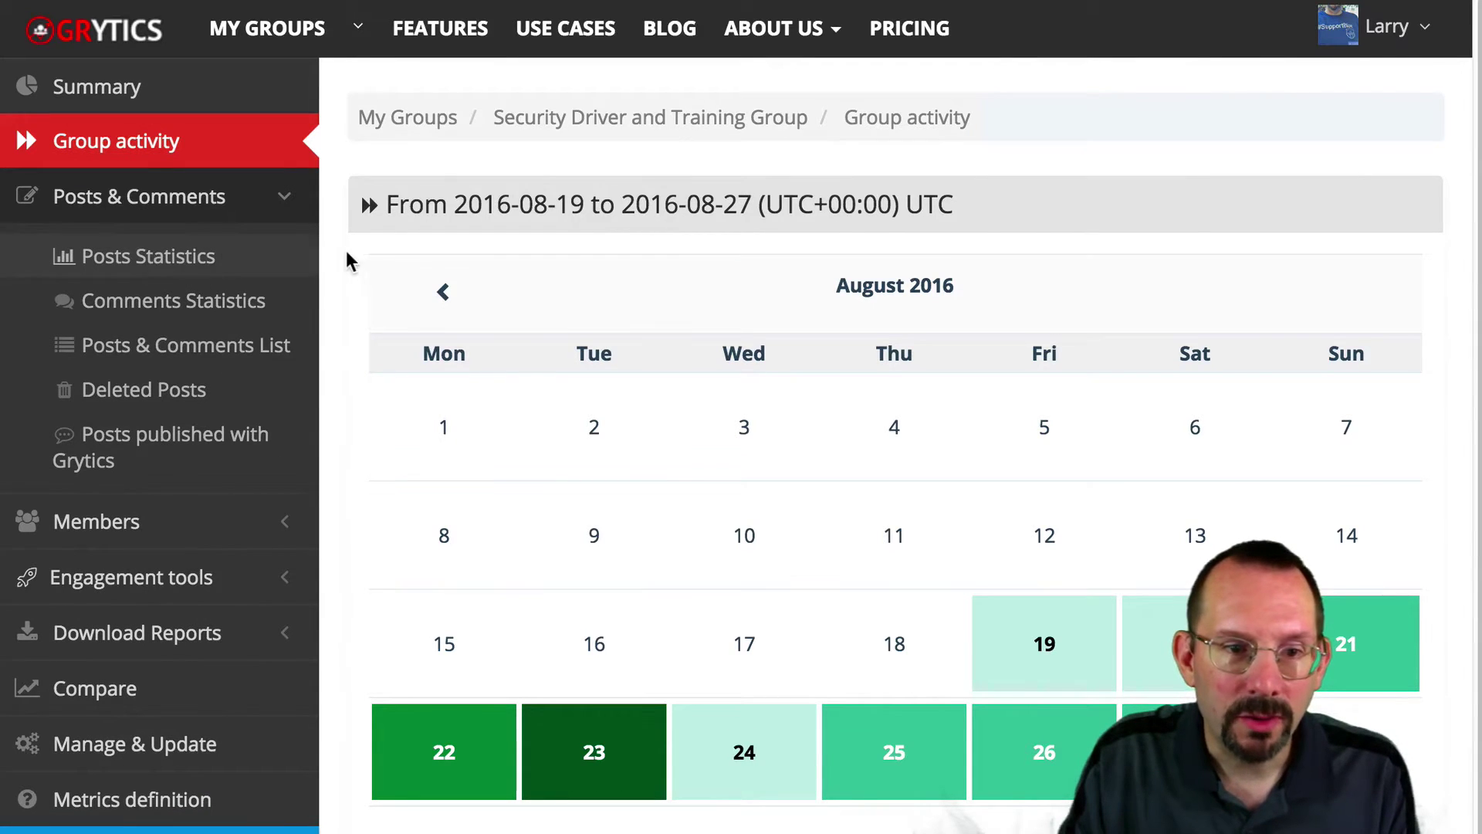
left_click(236, 241)
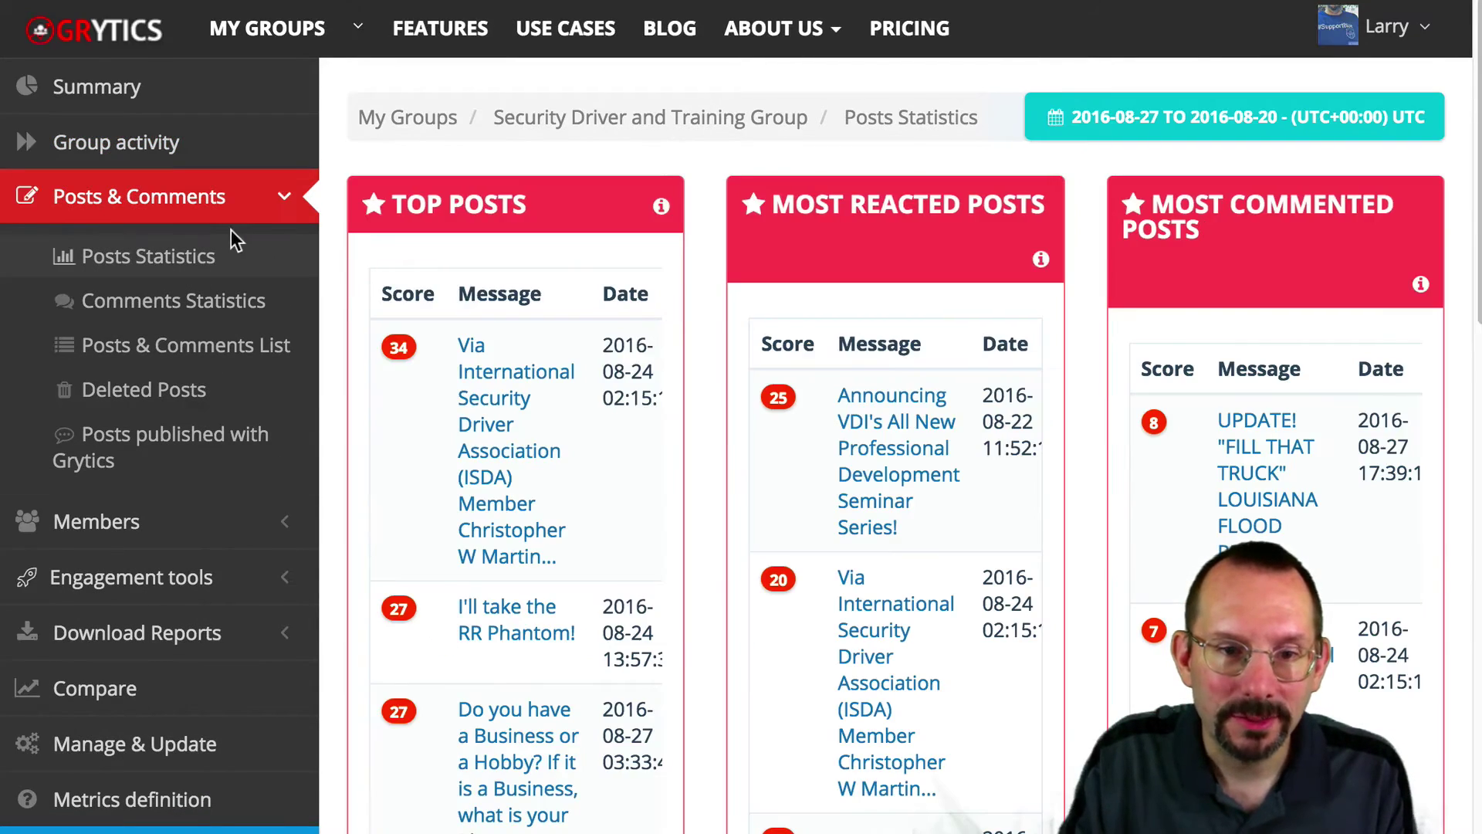
scroll(618, 417, "down", 3)
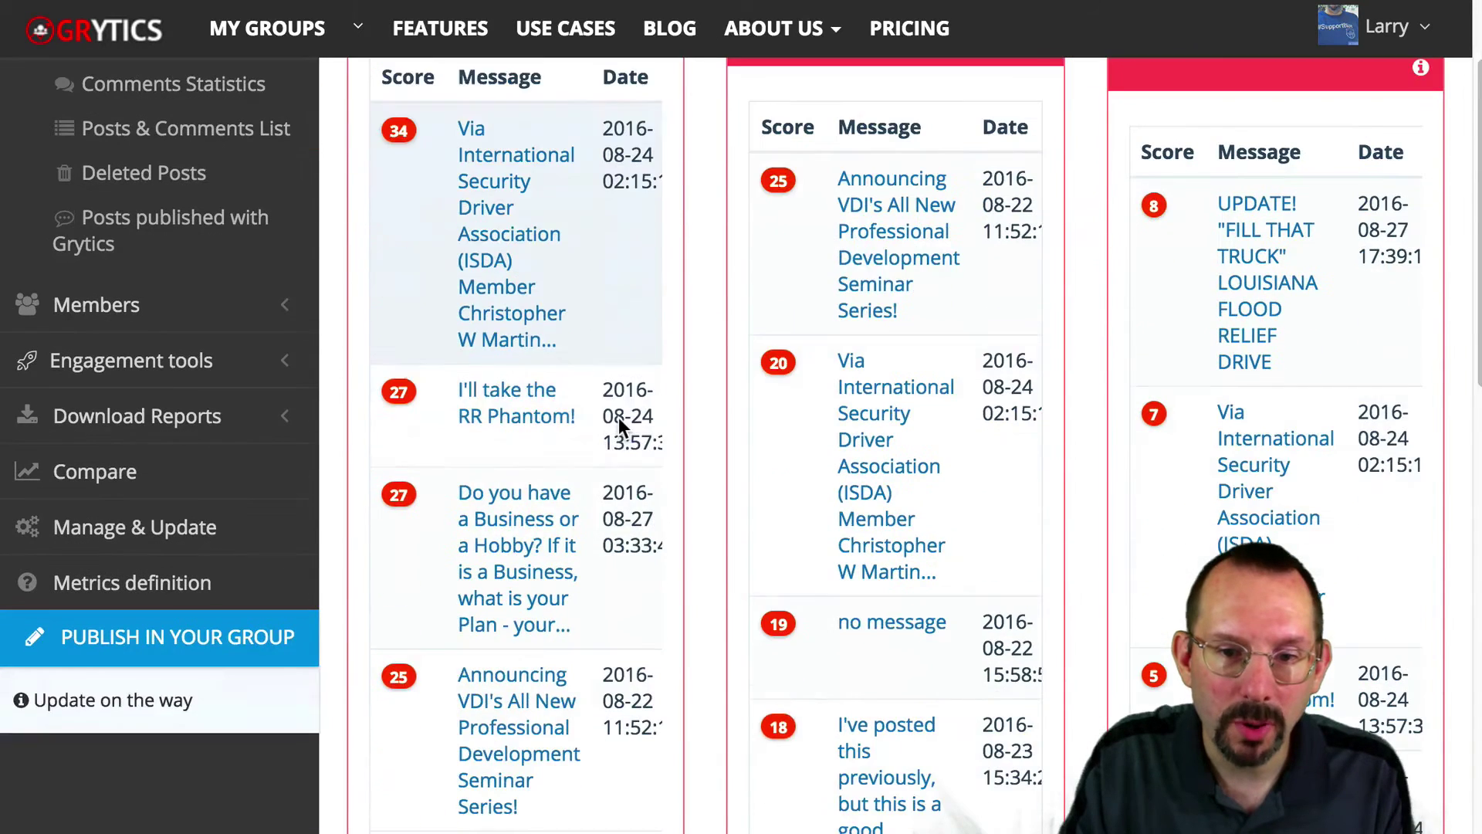
scroll(619, 421, "up", 2)
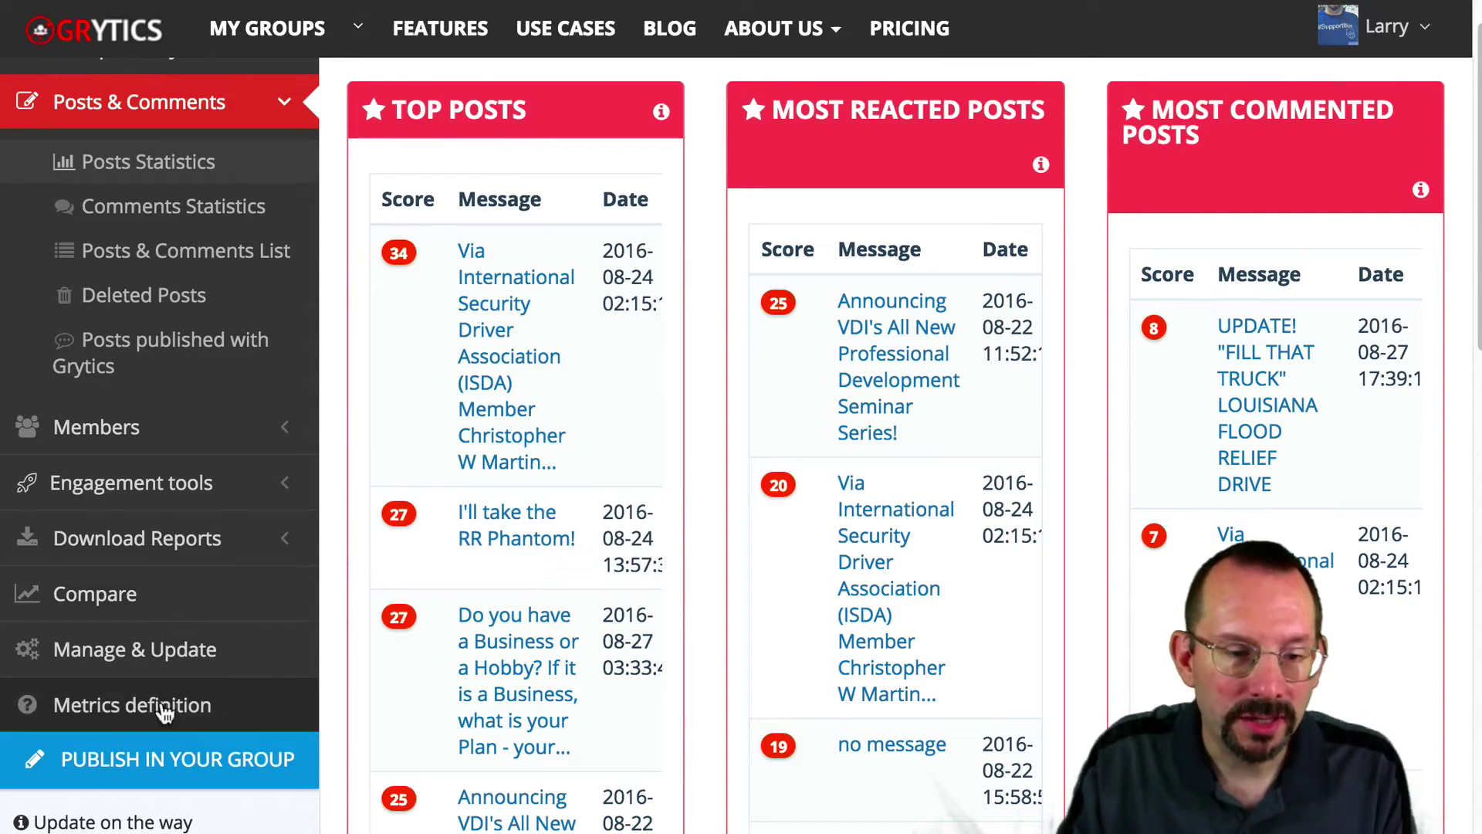
Browse the Posts & Comments List, then open Engage the members under Engagement tools
left_click(192, 250)
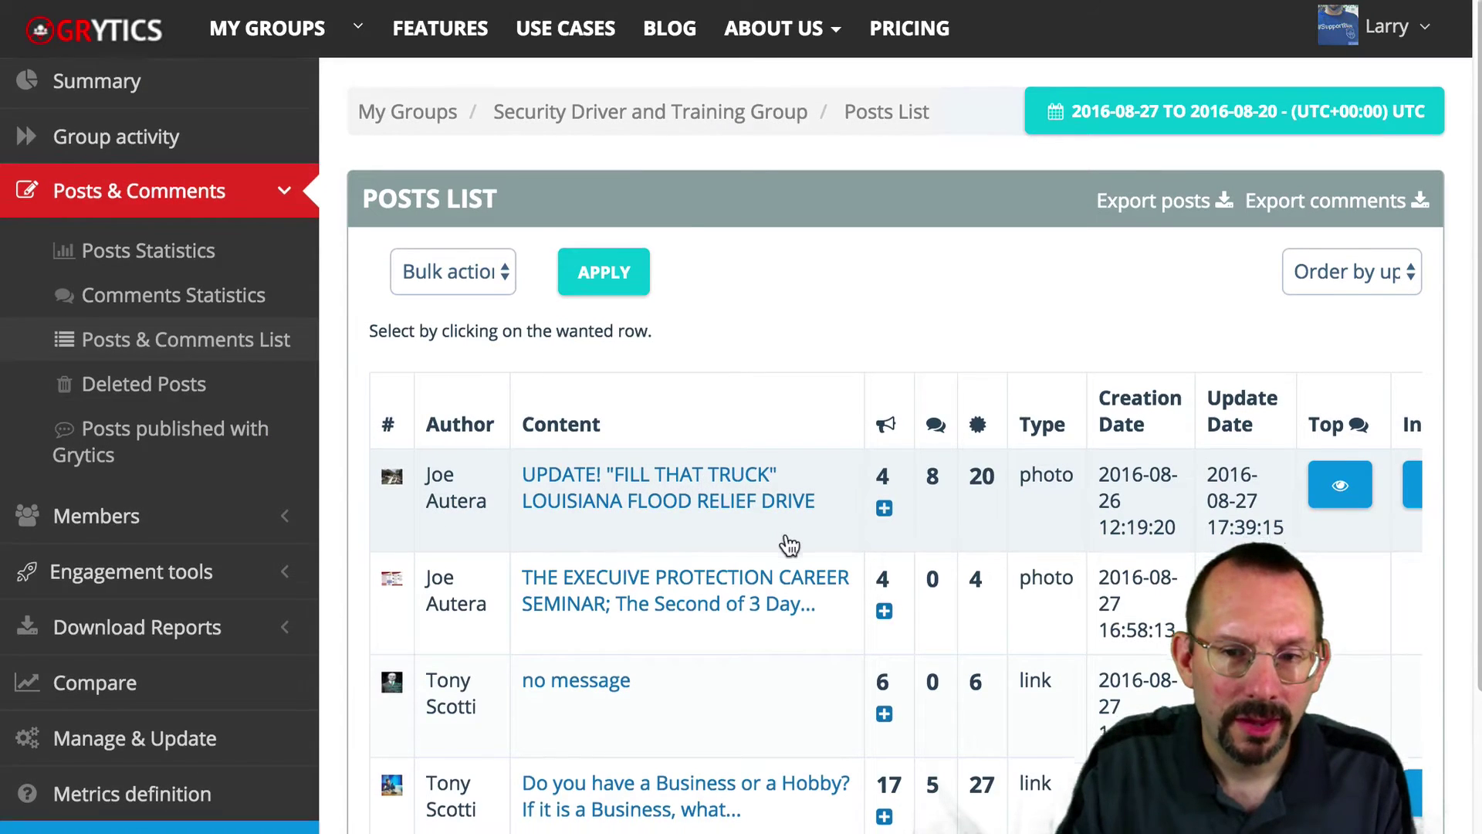
scroll(791, 545, "down", 3)
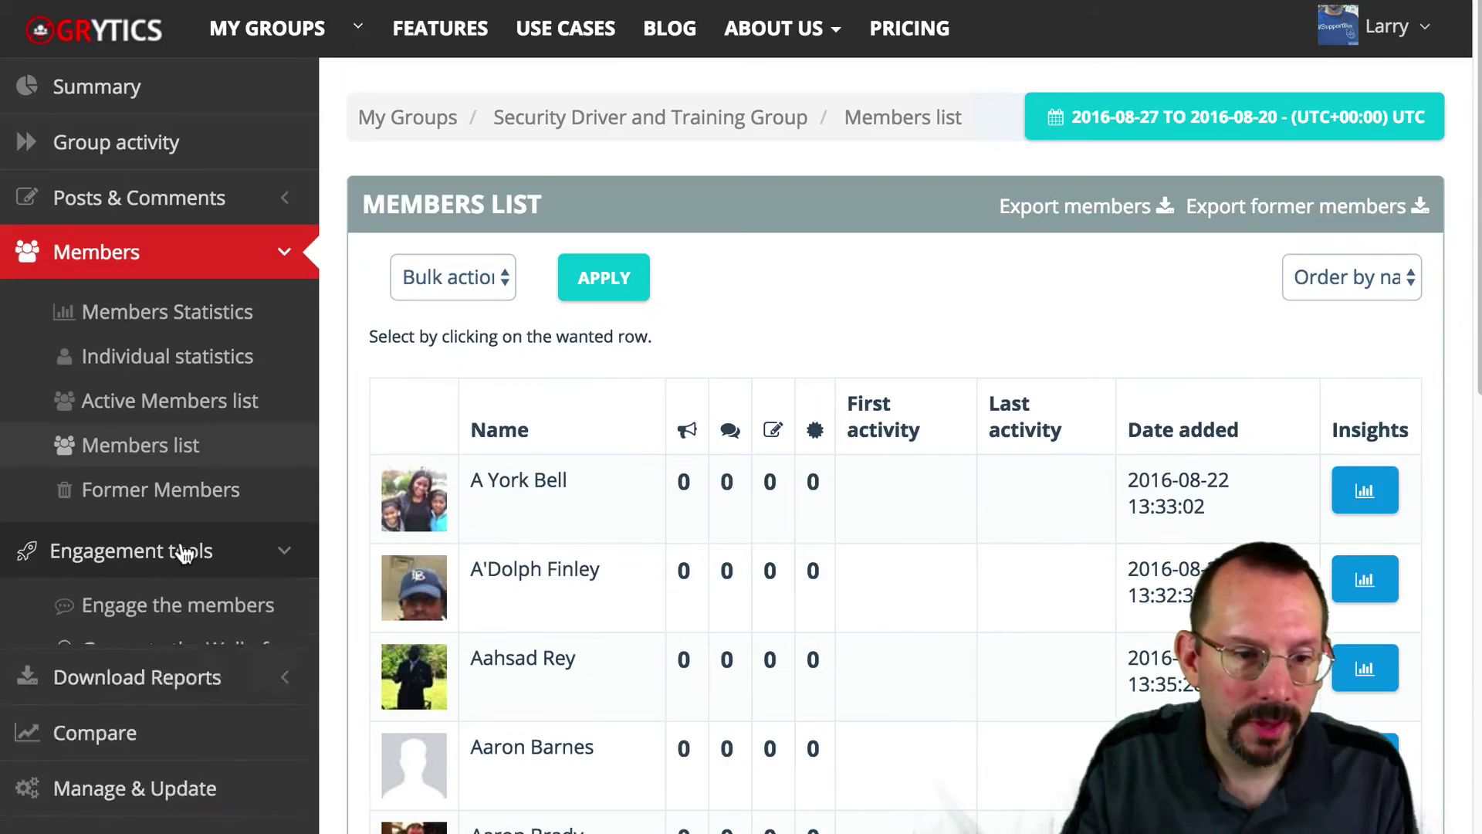
left_click(192, 552)
scroll(265, 545, "down", 2)
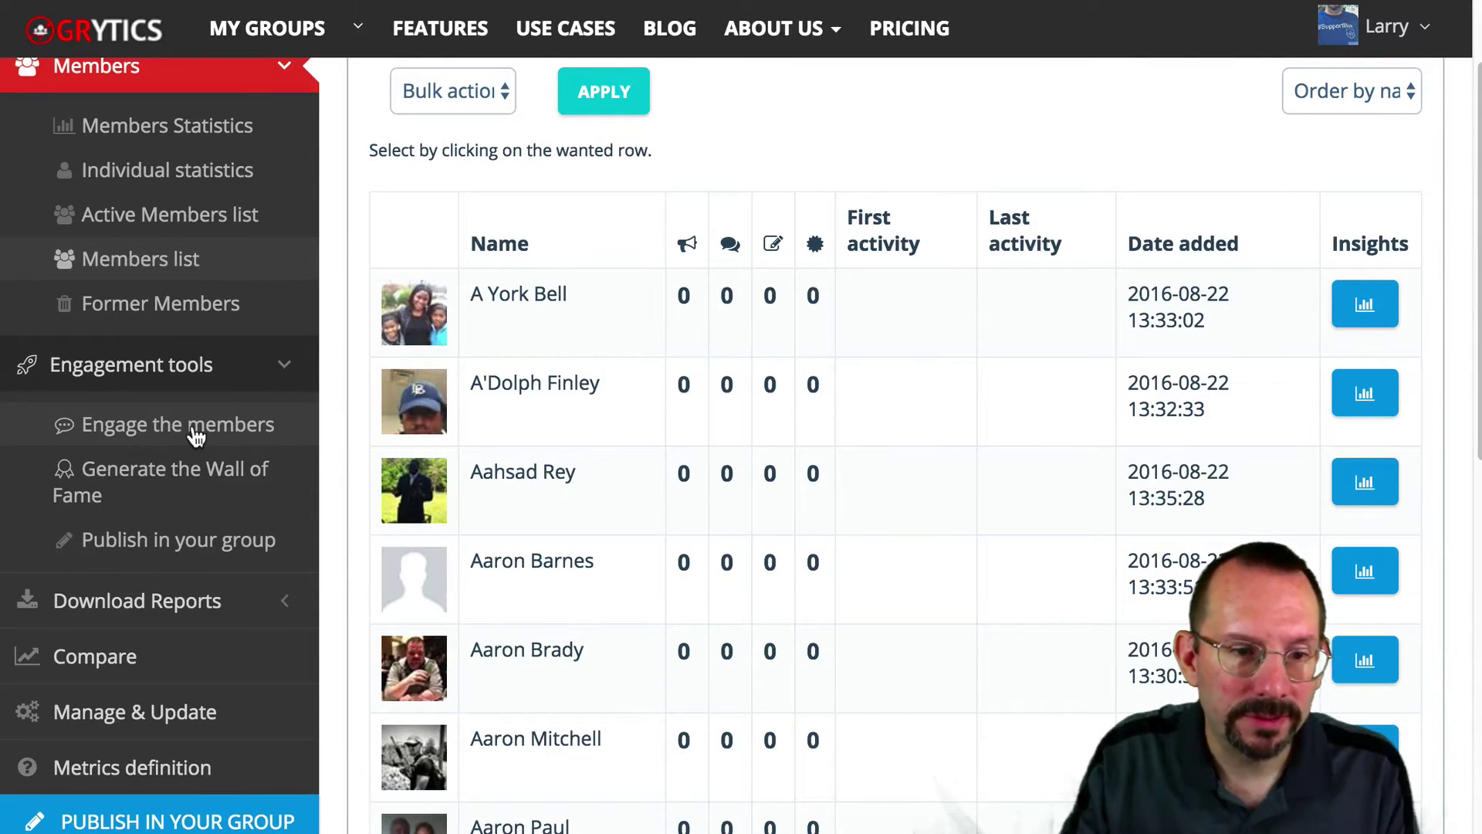
left_click(195, 436)
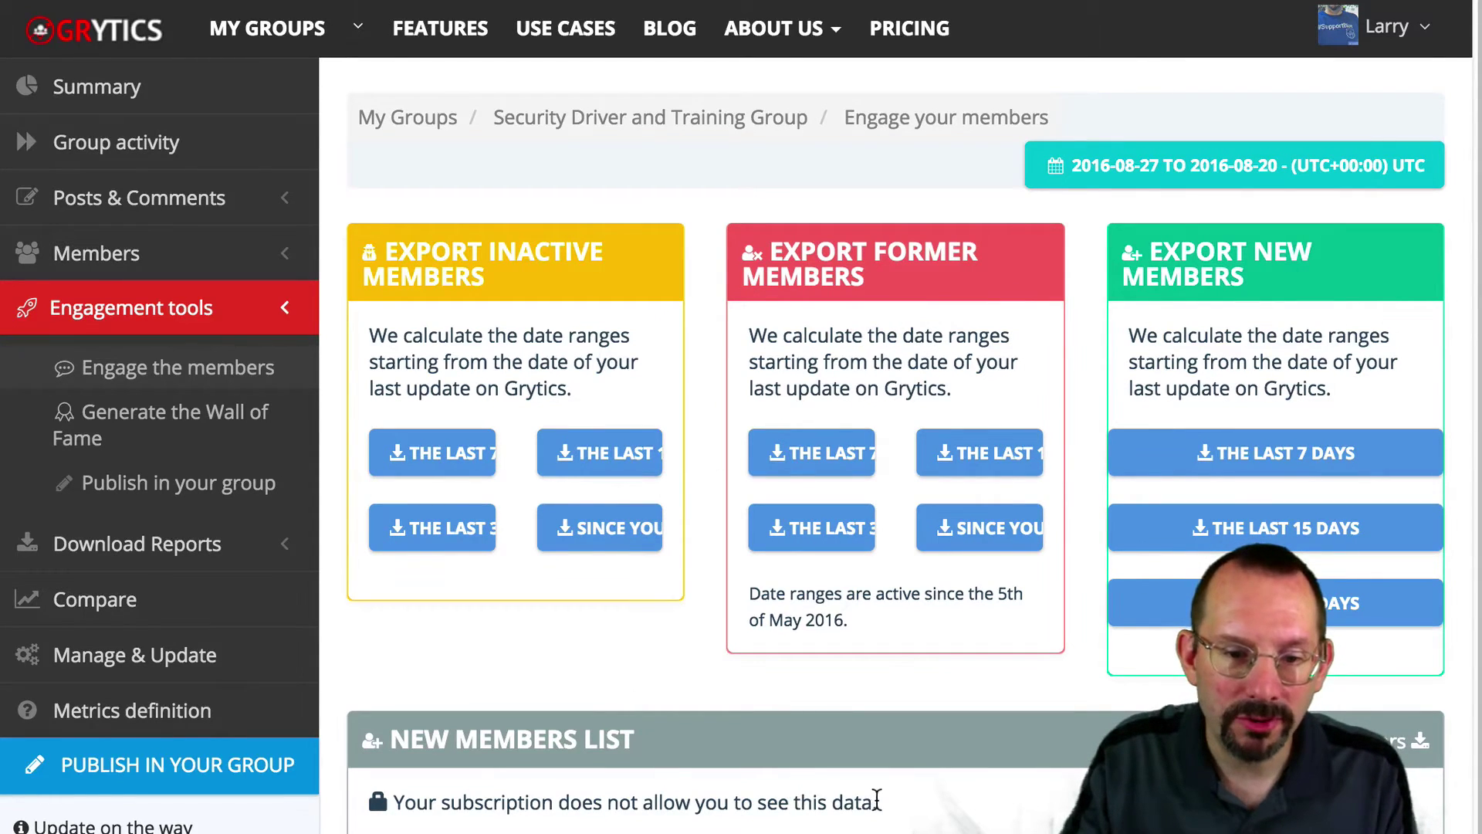
scroll(876, 799, "down", 1)
scroll(981, 575, "up", 1)
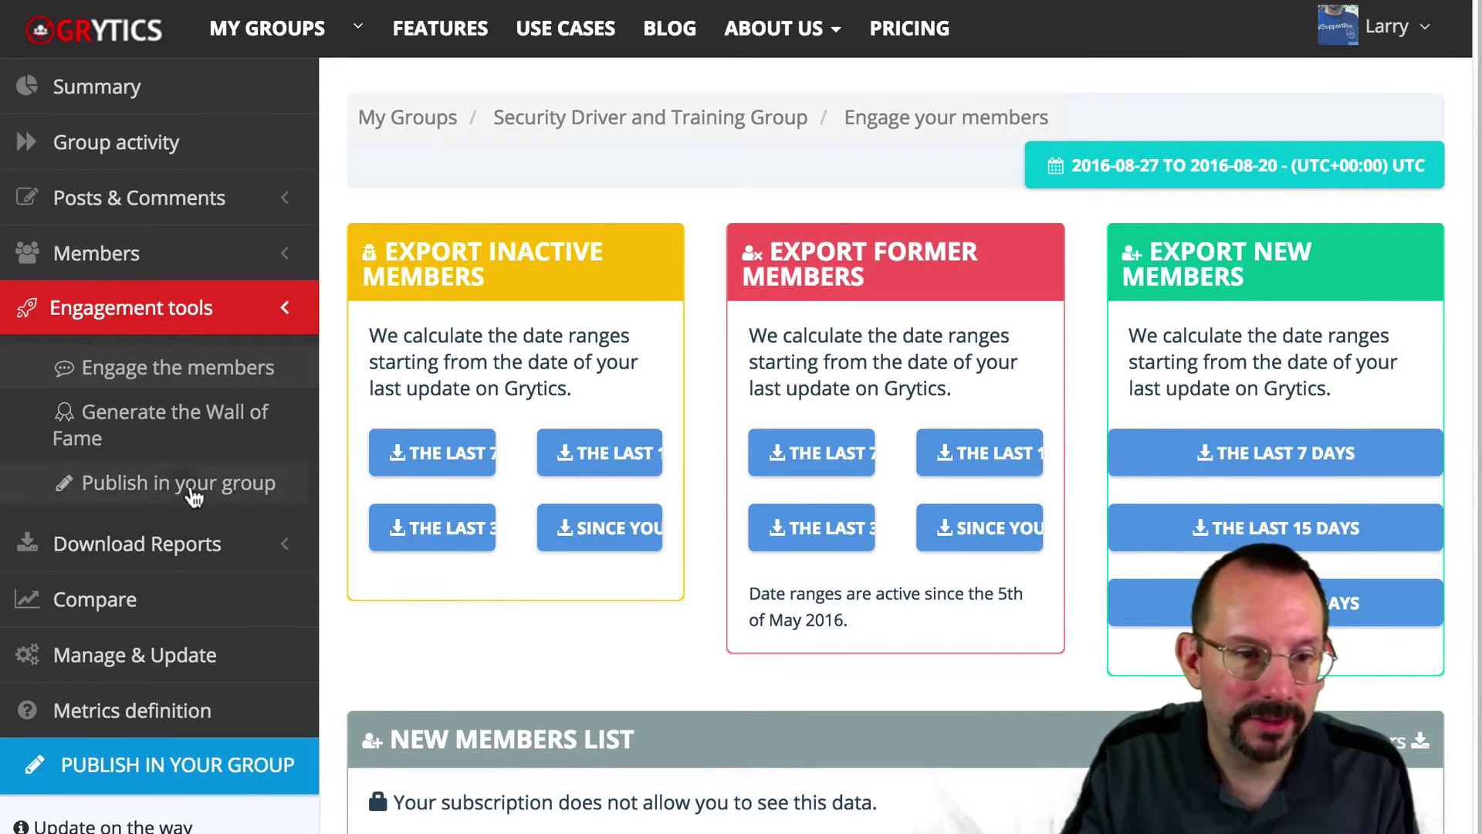
left_click(171, 442)
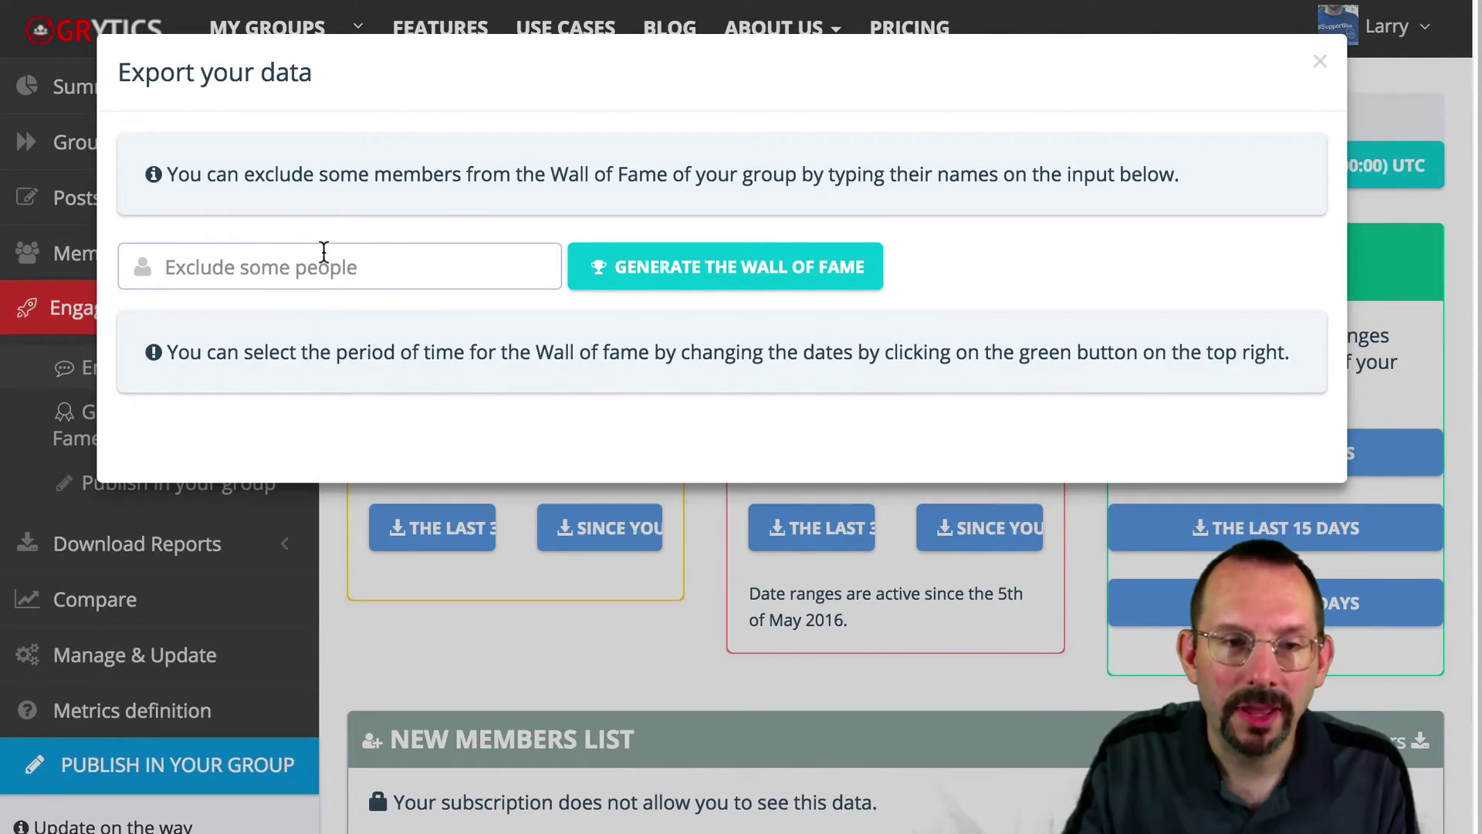
left_click(1320, 63)
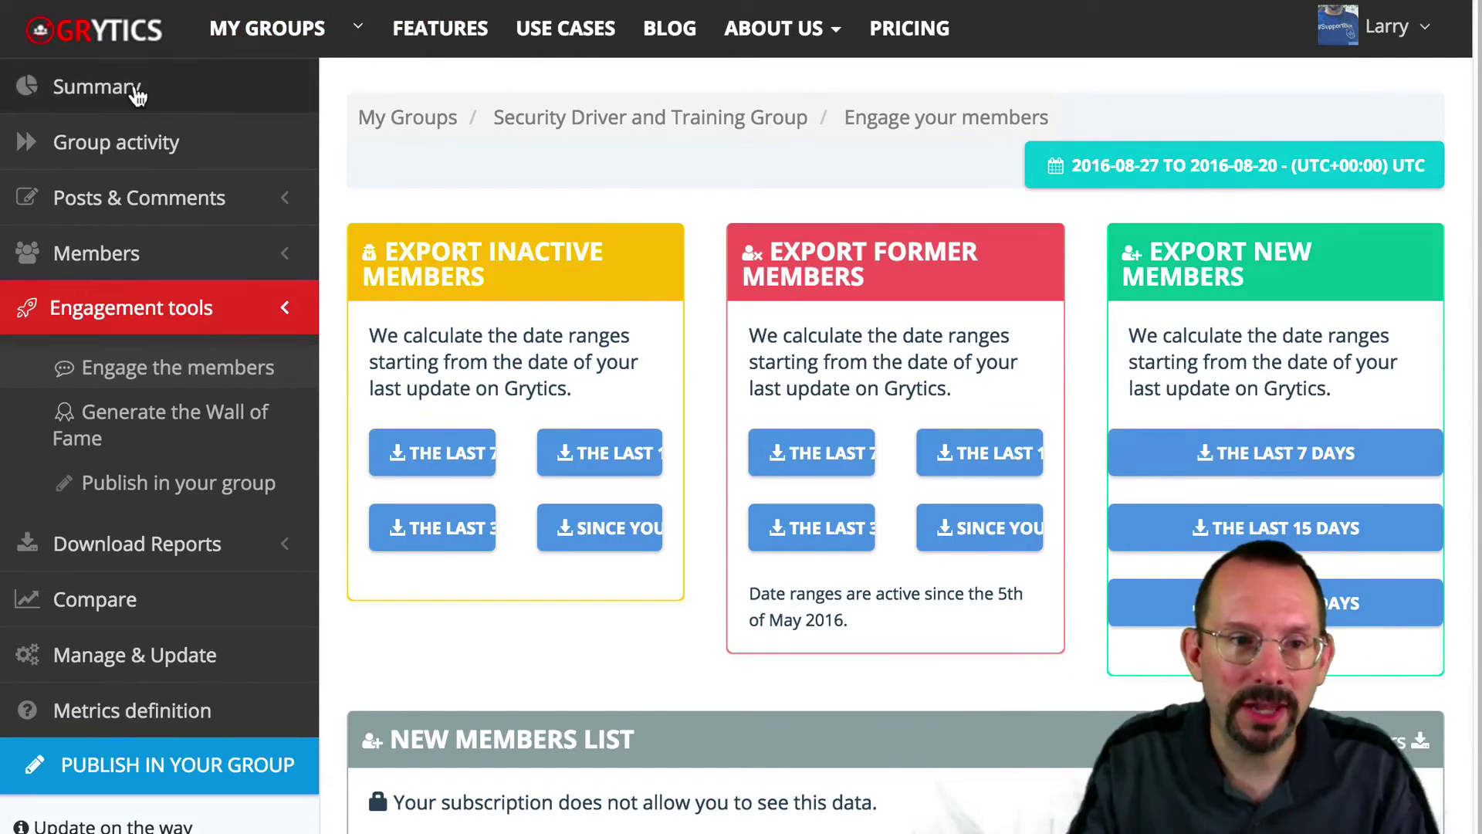
Return to the group's Summary and scroll through the Top Engaged member tiles and back
left_click(199, 91)
scroll(891, 198, "down", 5)
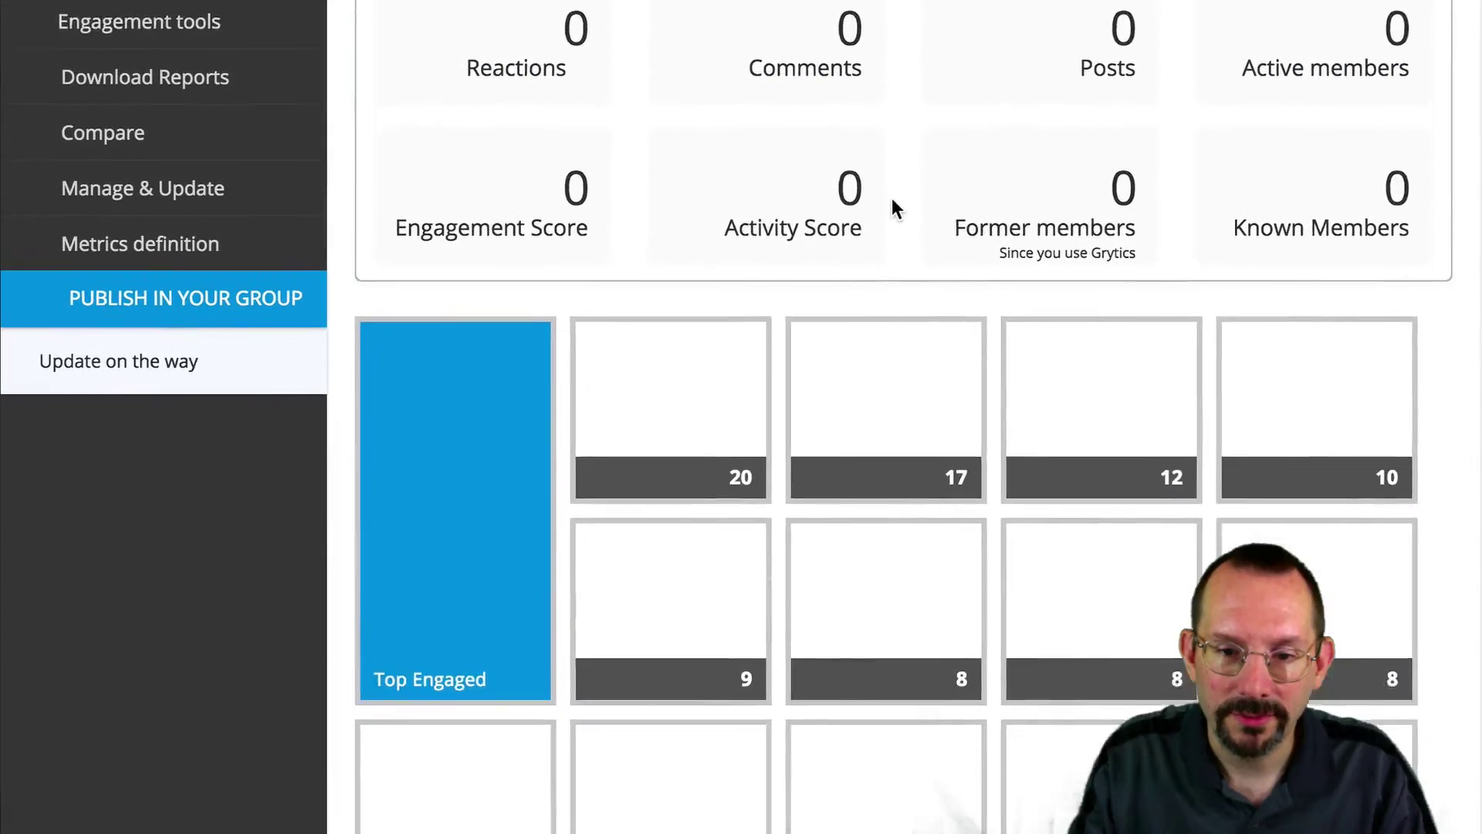
scroll(892, 182, "down", 4)
scroll(888, 324, "down", 1)
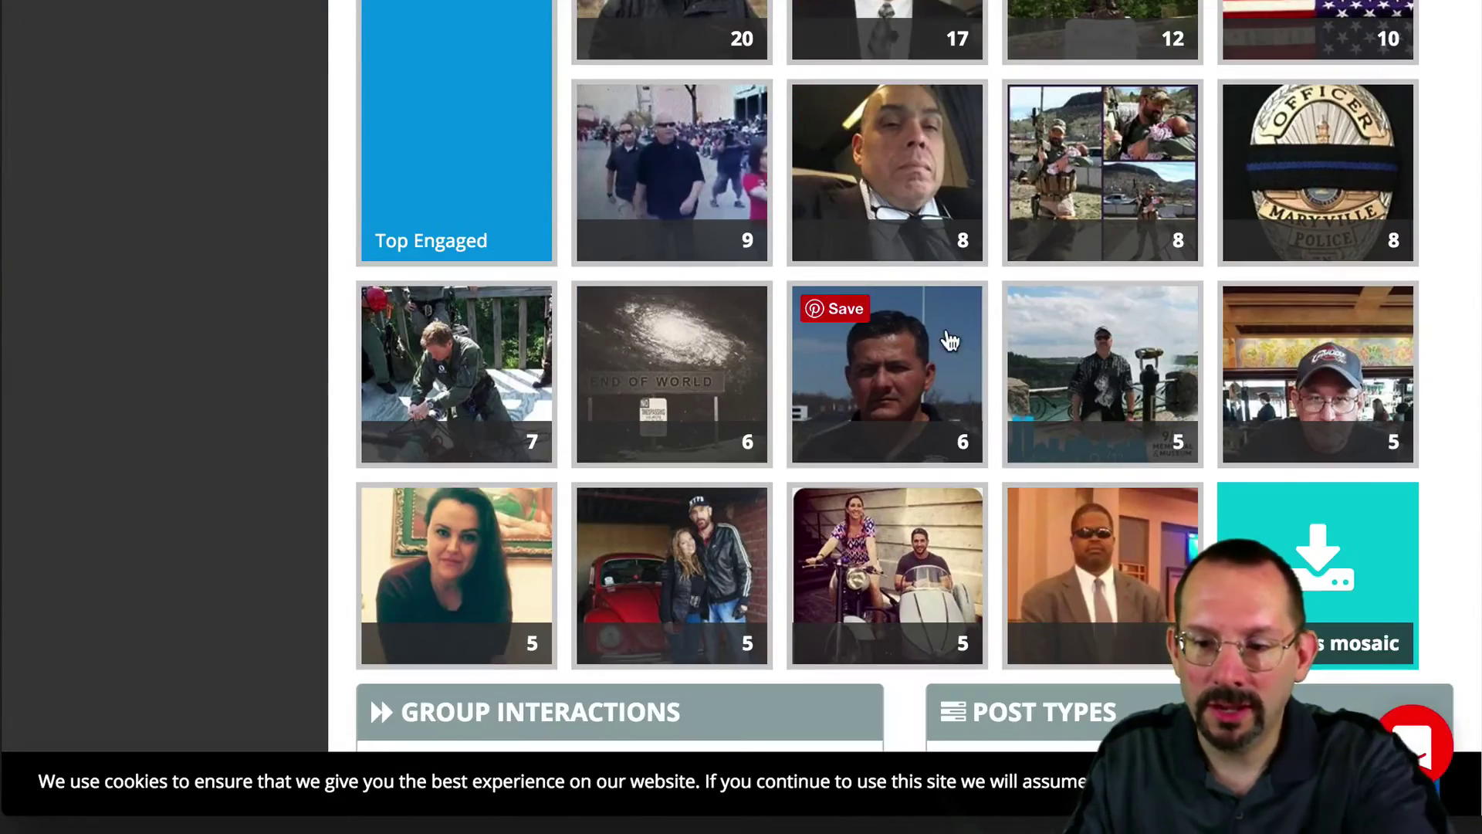
scroll(1299, 529, "down", 2)
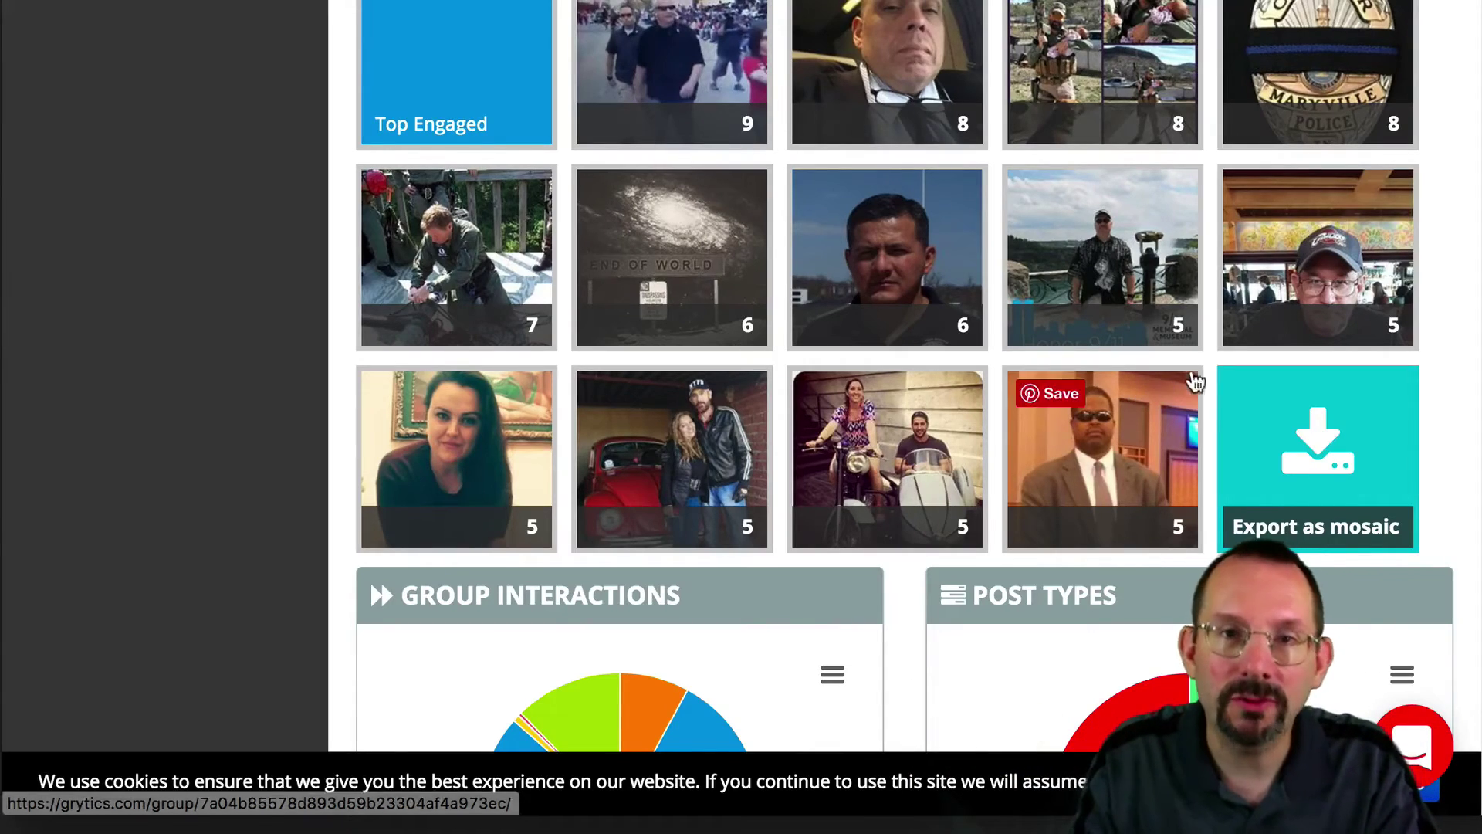
scroll(1019, 231, "up", 7)
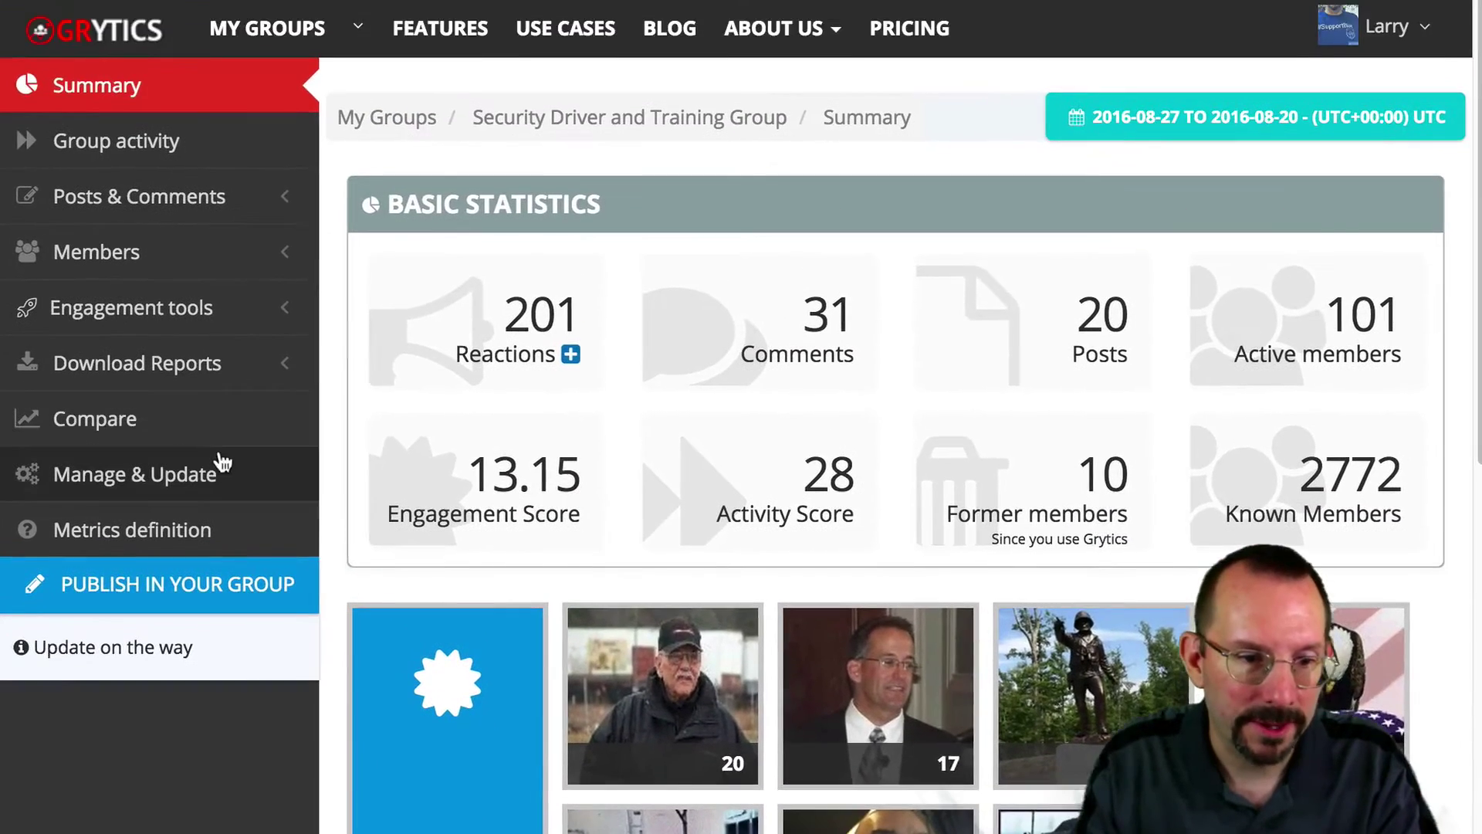
Open the Metrics definition page and look through the score explanations
left_click(215, 530)
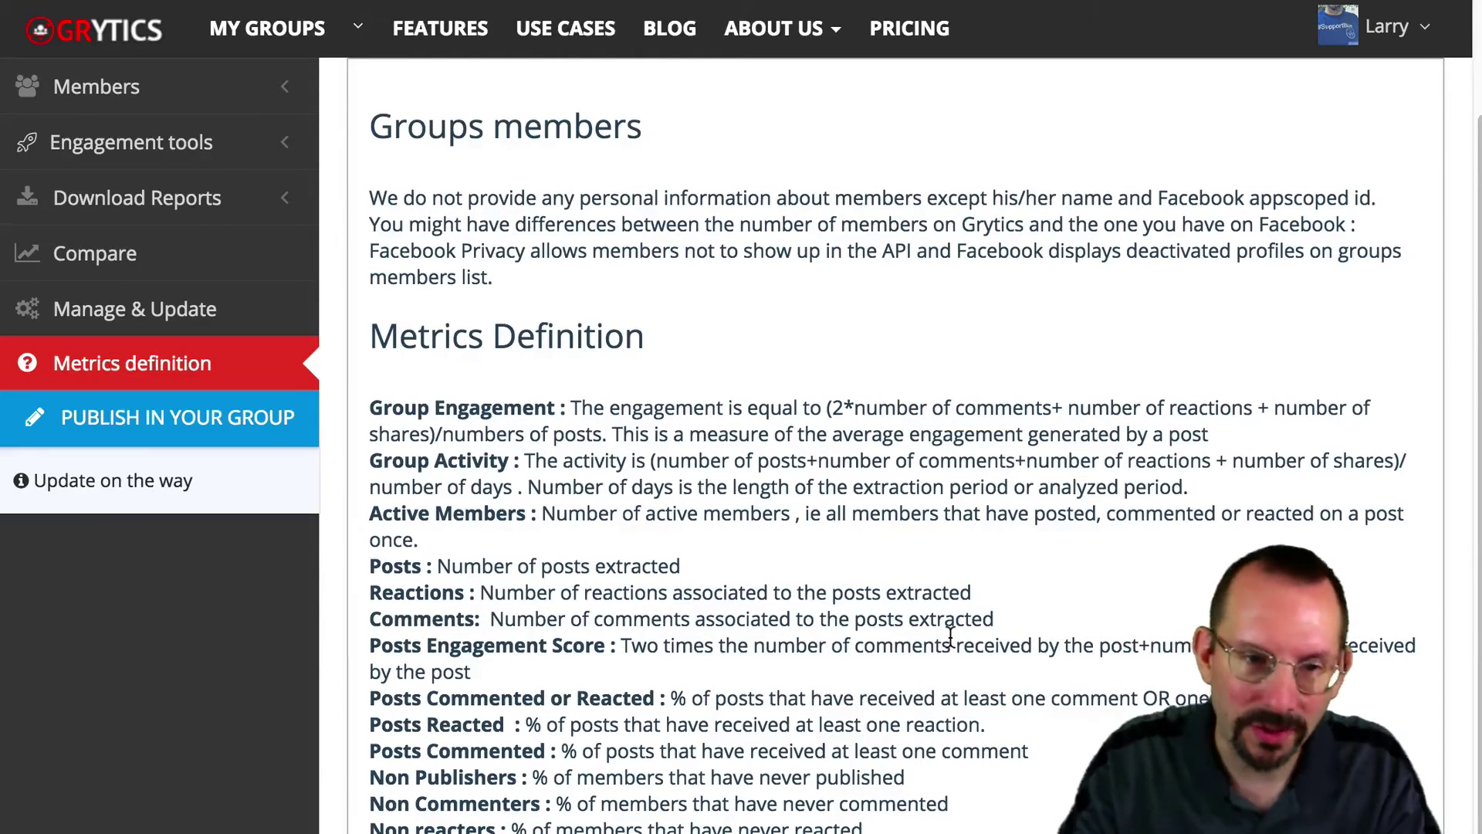
scroll(896, 535, "down", 2)
scroll(881, 528, "up", 4)
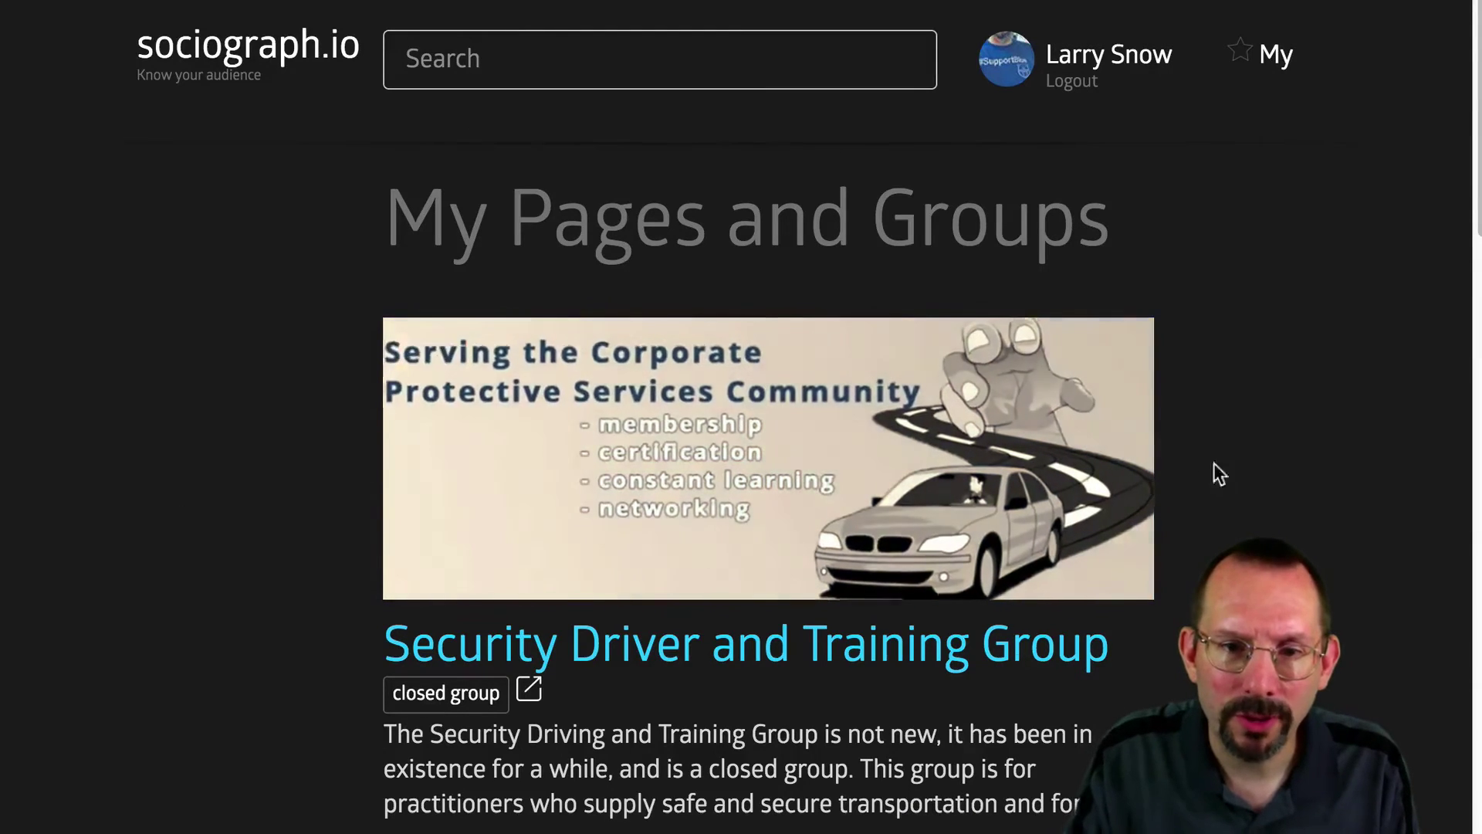
Find Security Driver and Training Group on My Pages and Groups and open its analytics scan
scroll(1264, 494, "down", 2)
scroll(1261, 483, "down", 2)
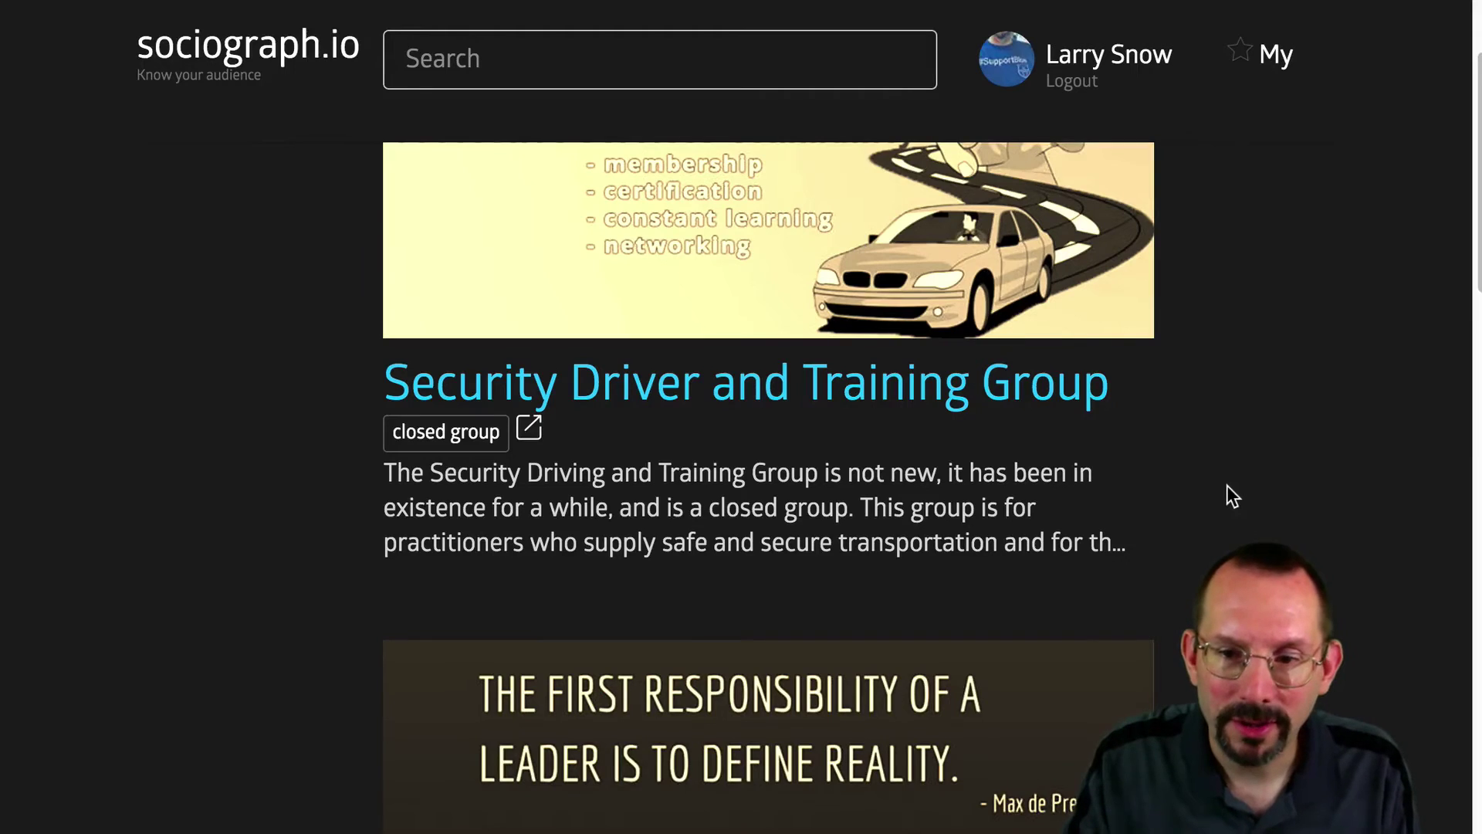
scroll(1226, 486, "down", 2)
scroll(1226, 486, "up", 5)
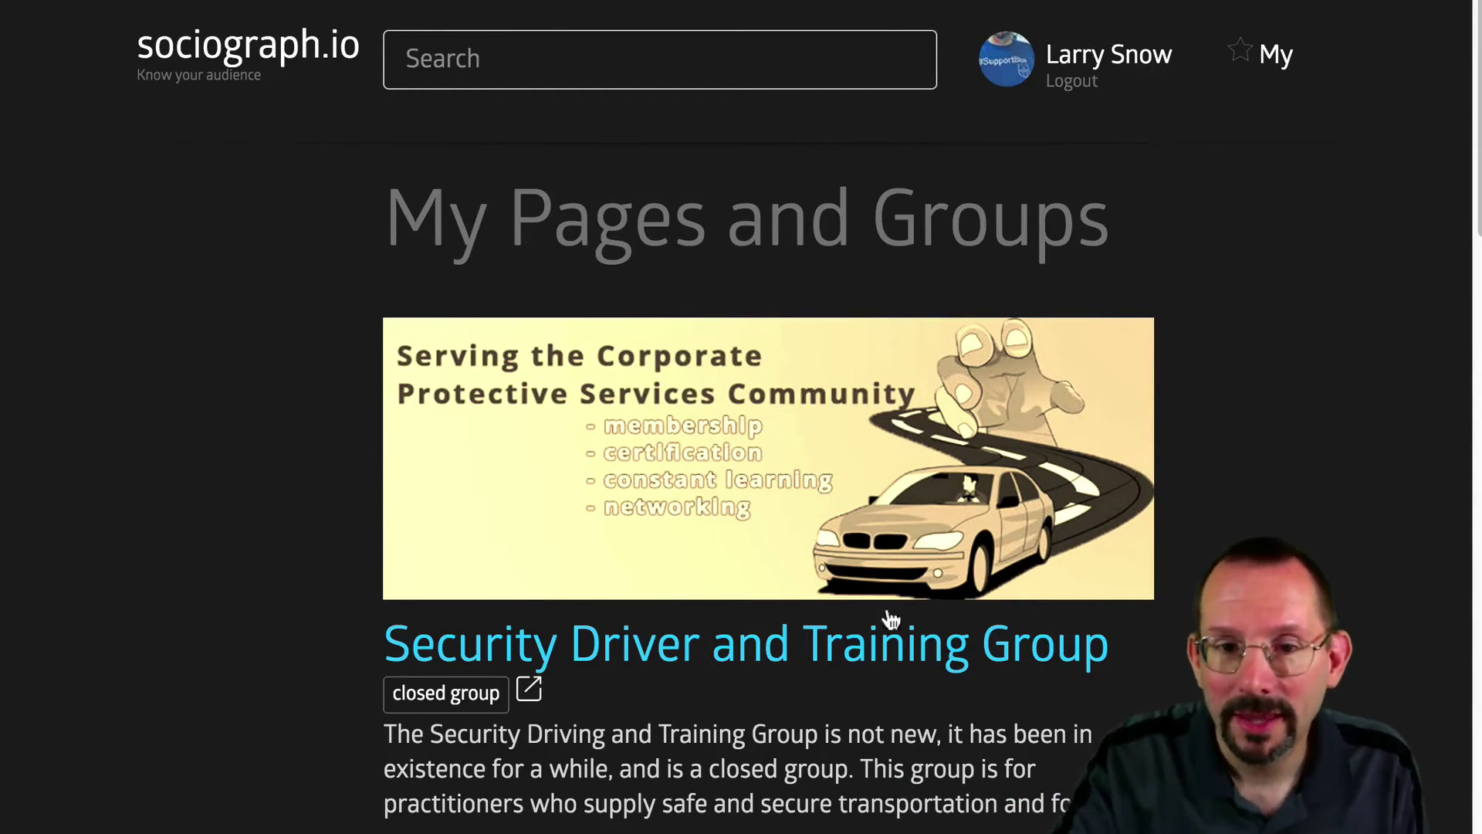
left_click(404, 49)
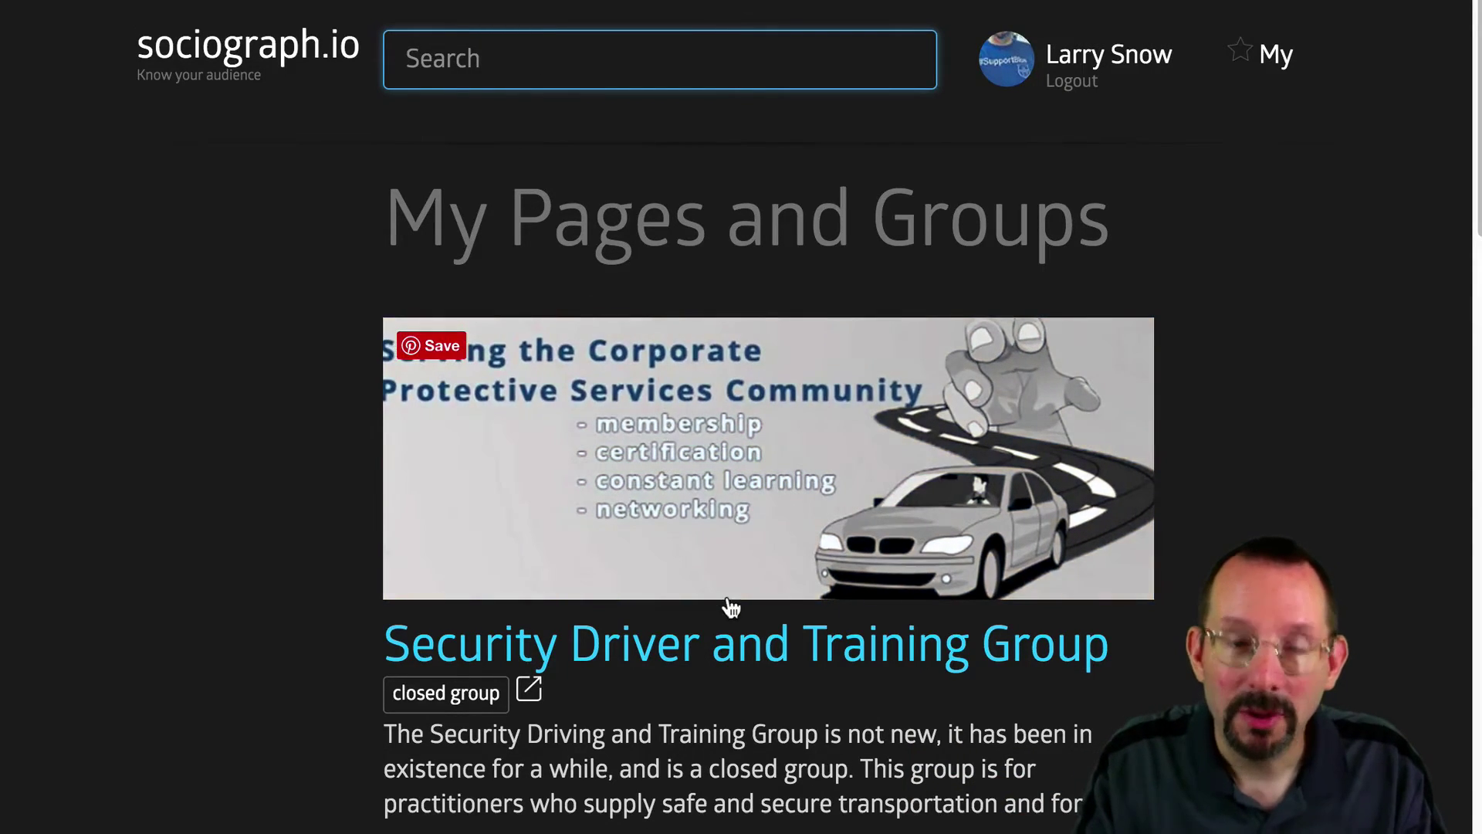
left_click(701, 652)
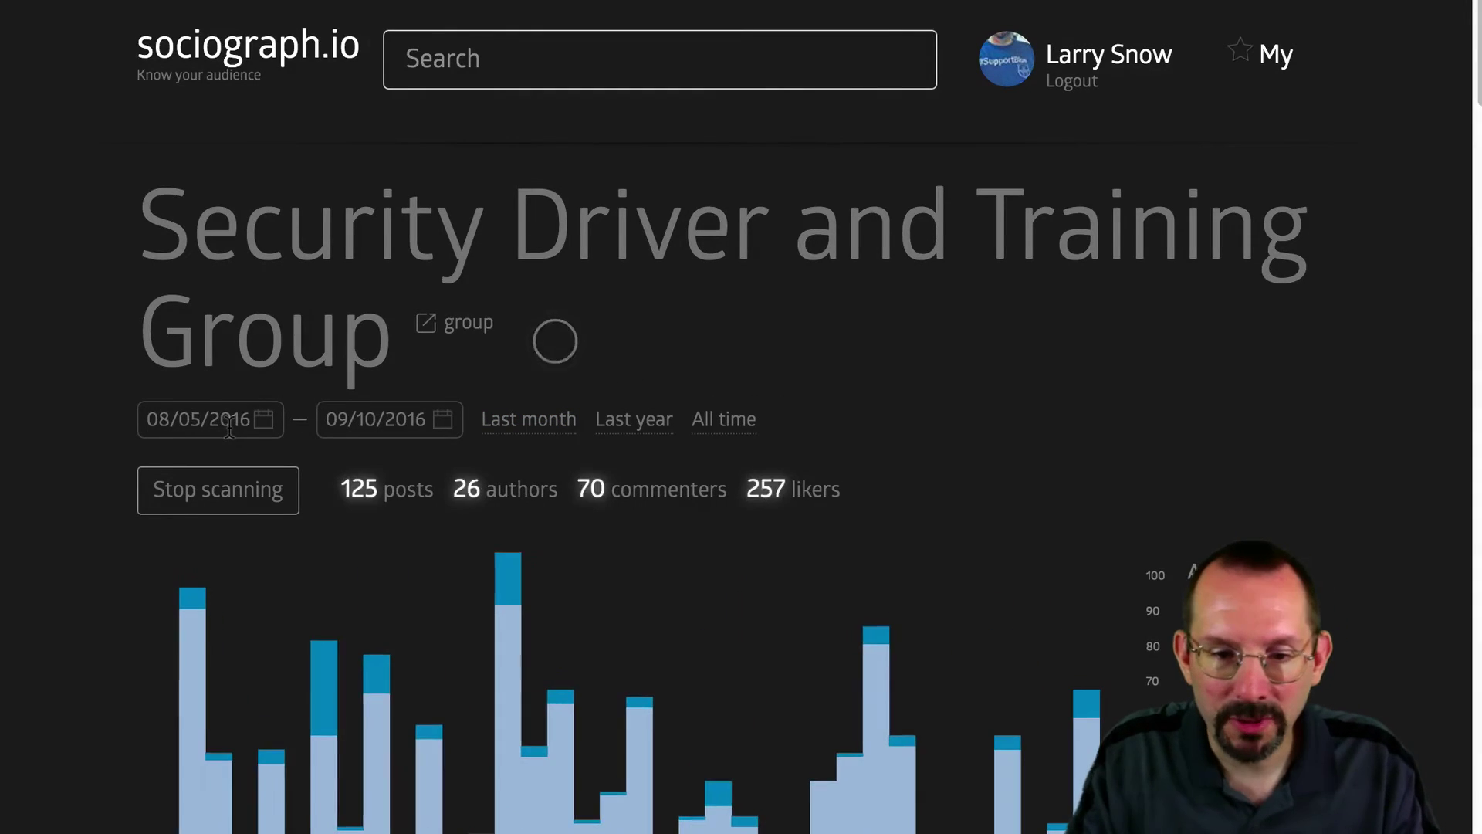
left_click(199, 498)
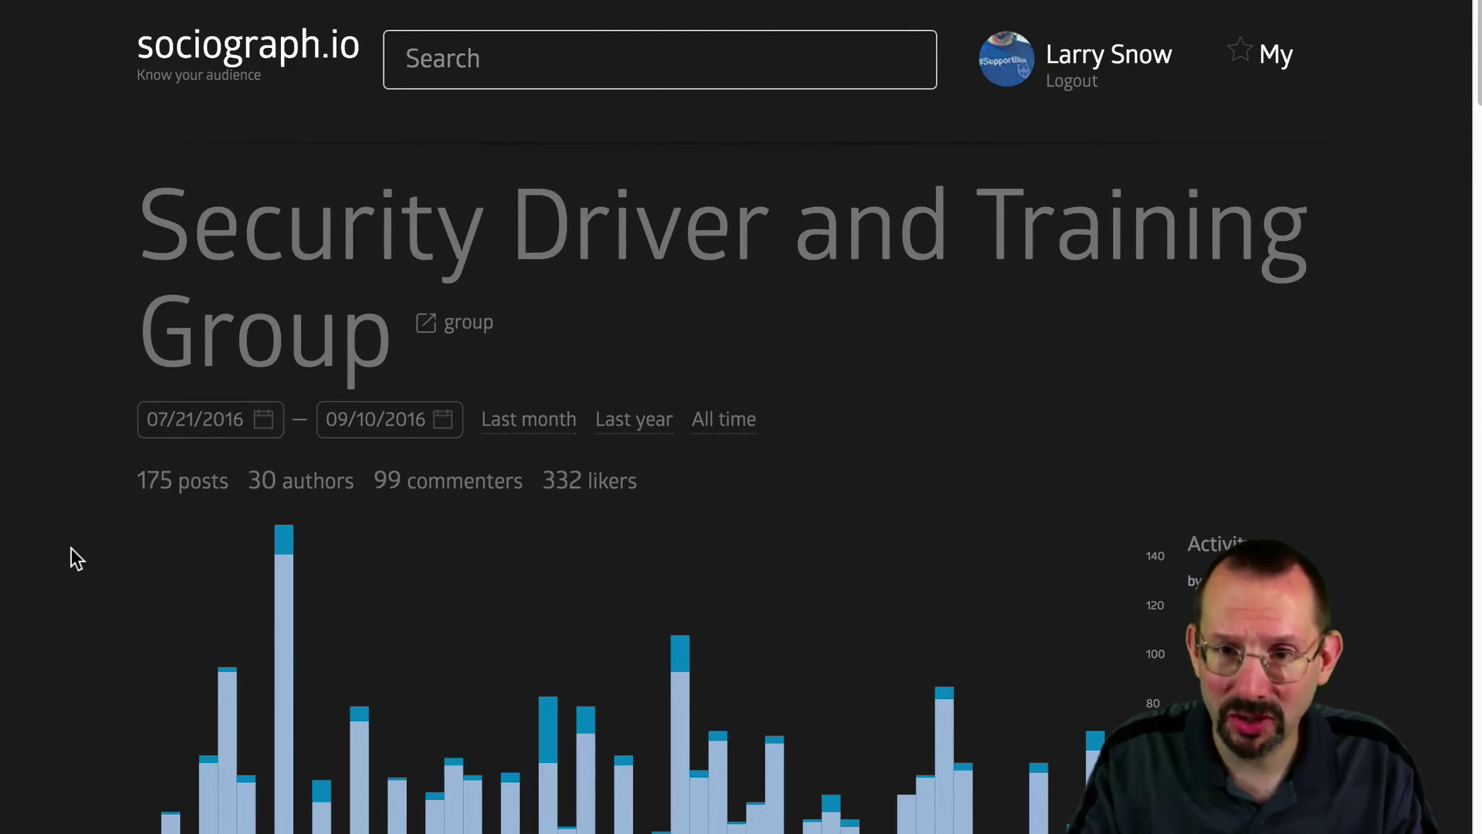
scroll(110, 548, "down", 5)
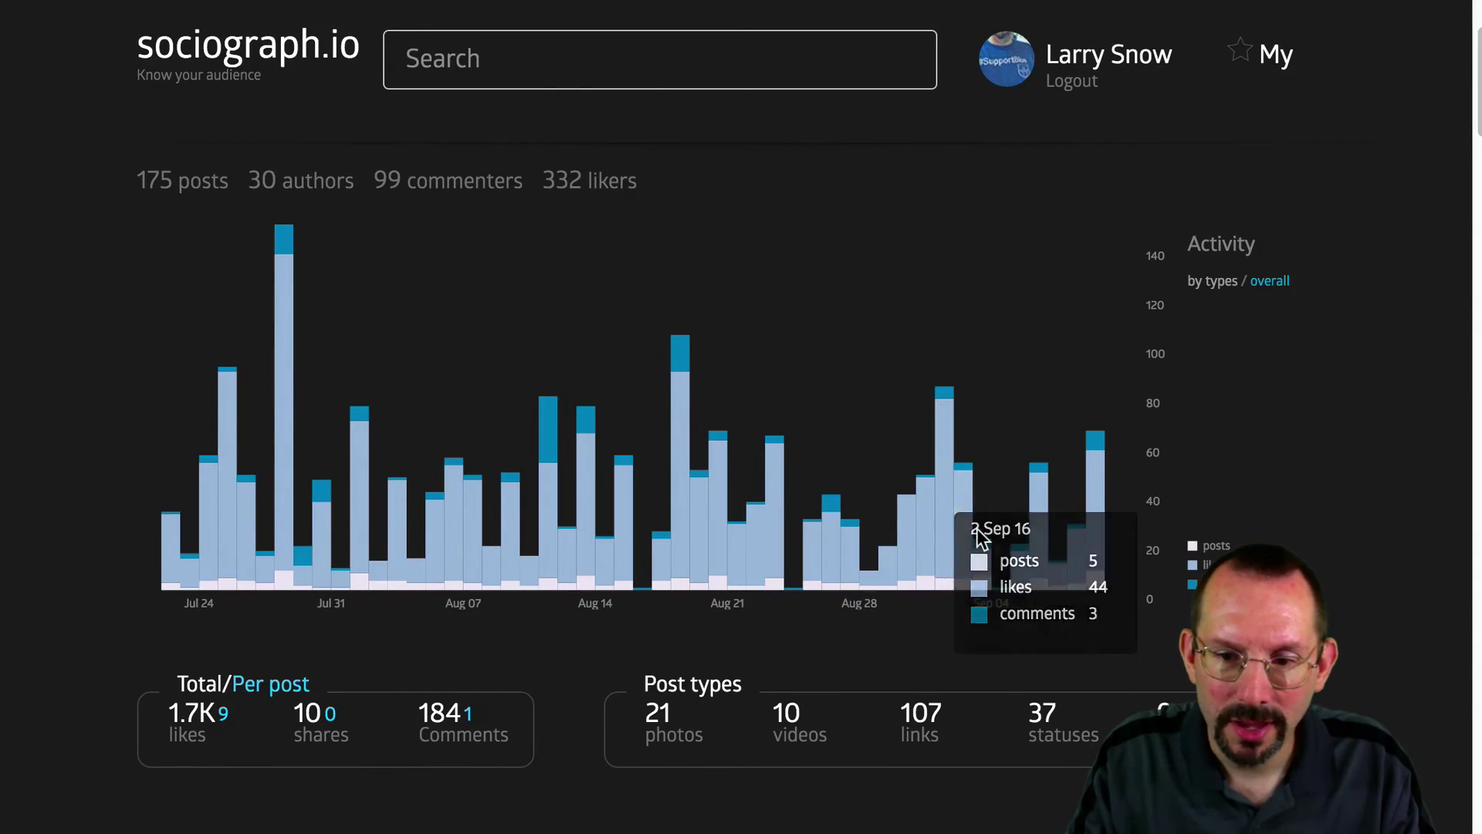
scroll(868, 591, "down", 1)
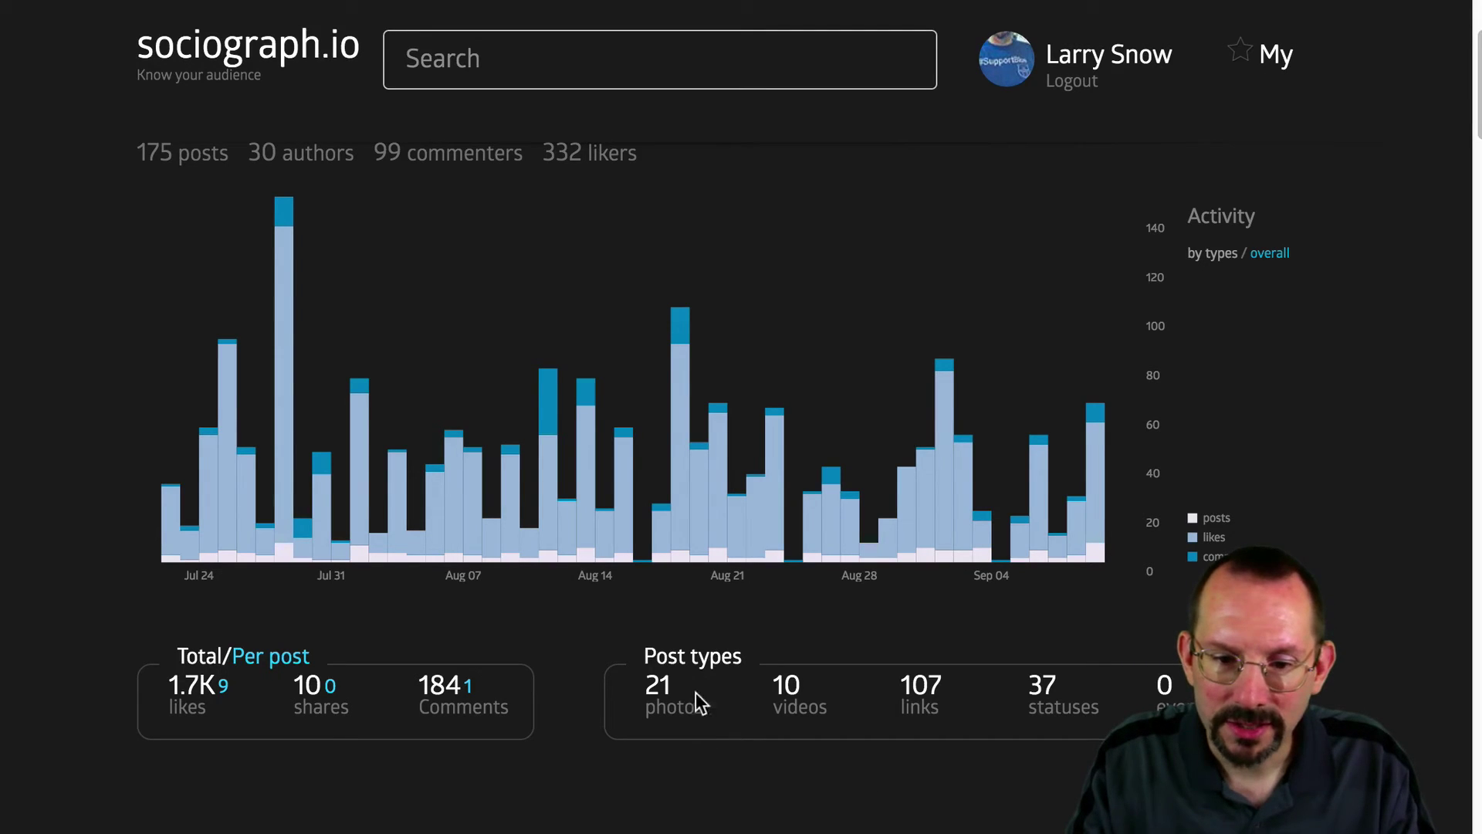
scroll(920, 750, "down", 1)
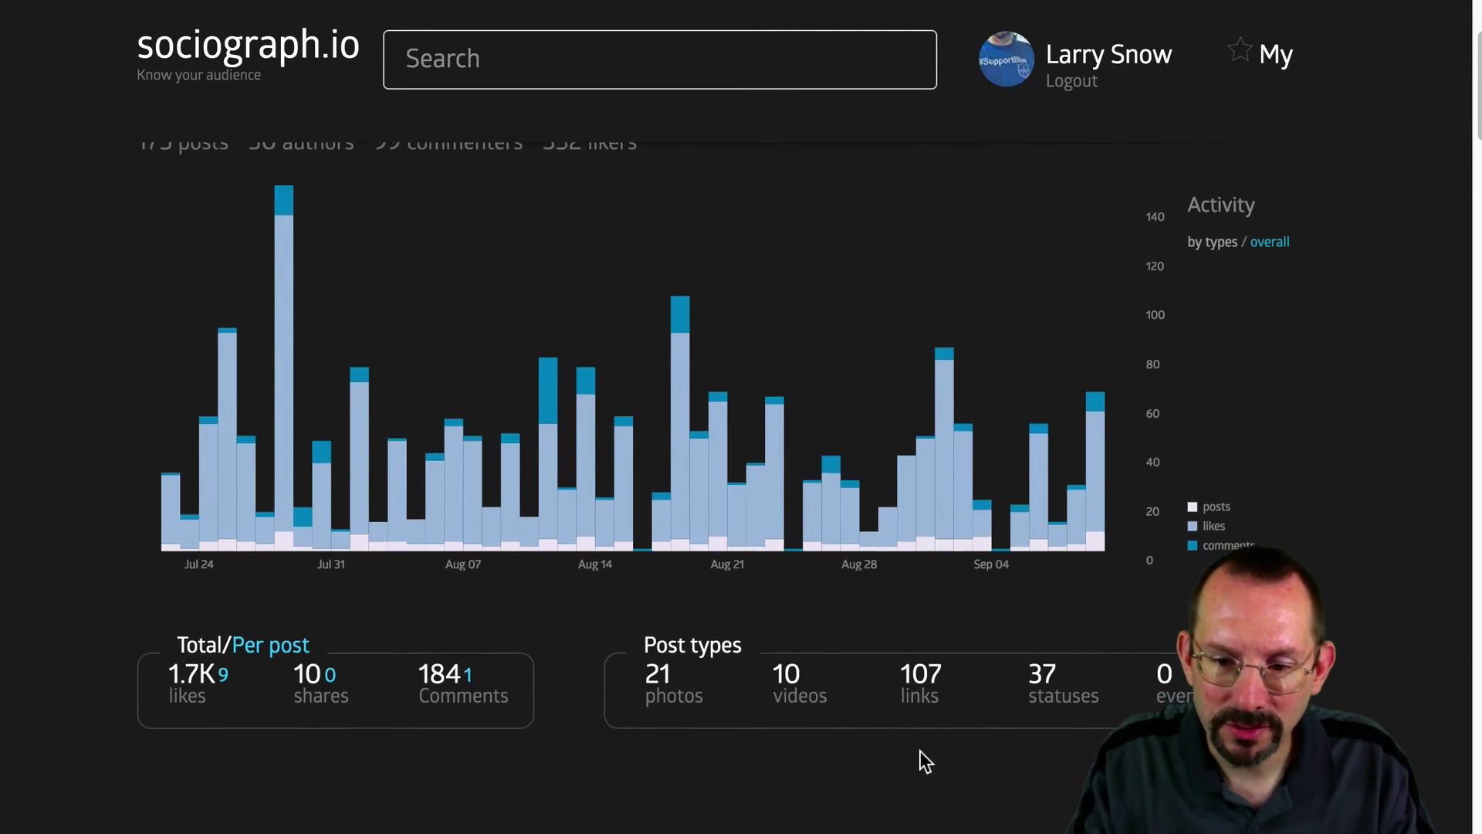
scroll(918, 750, "down", 10)
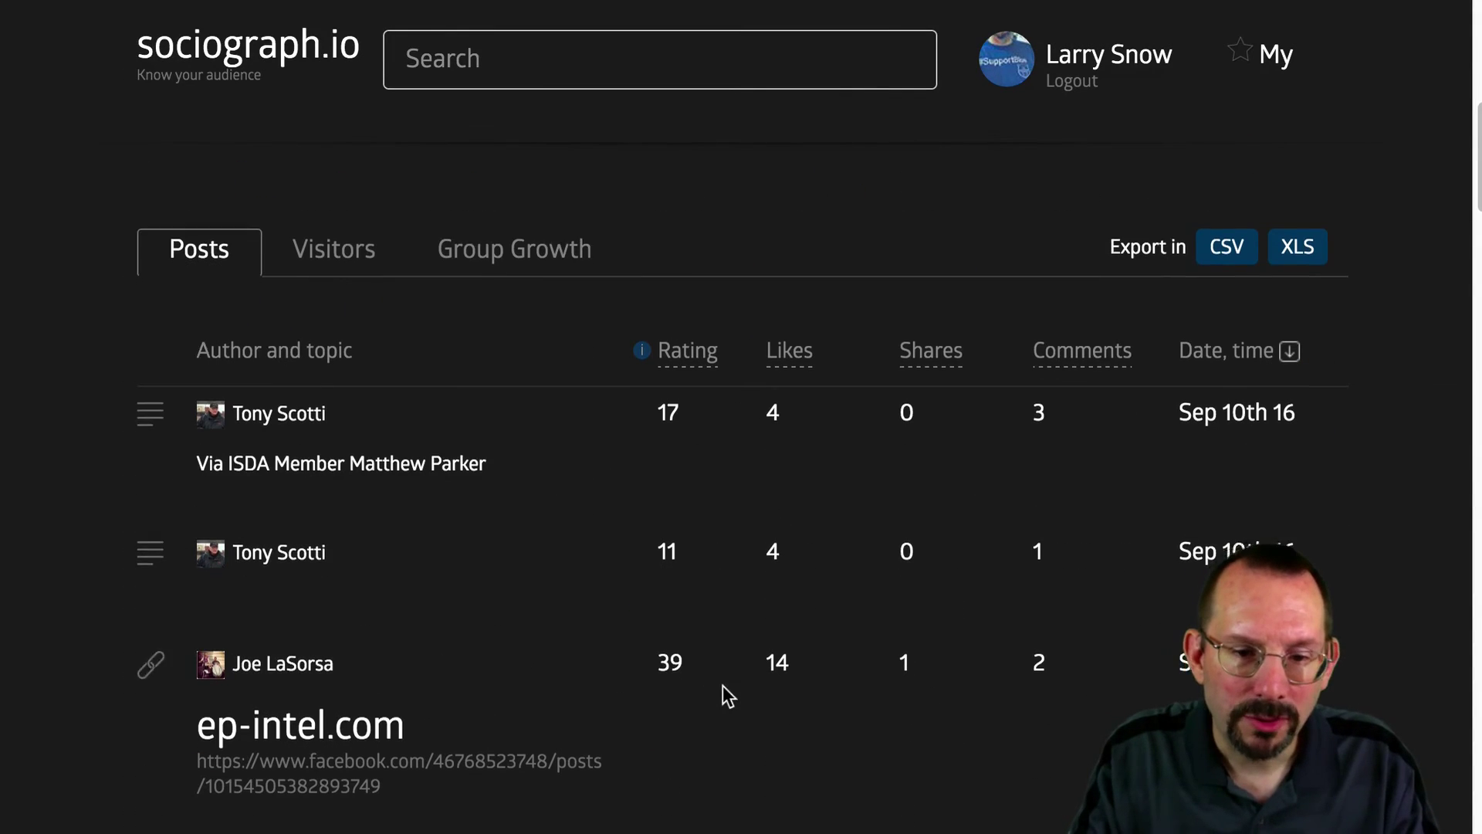
scroll(723, 691, "down", 15)
scroll(722, 685, "down", 5)
key("Home")
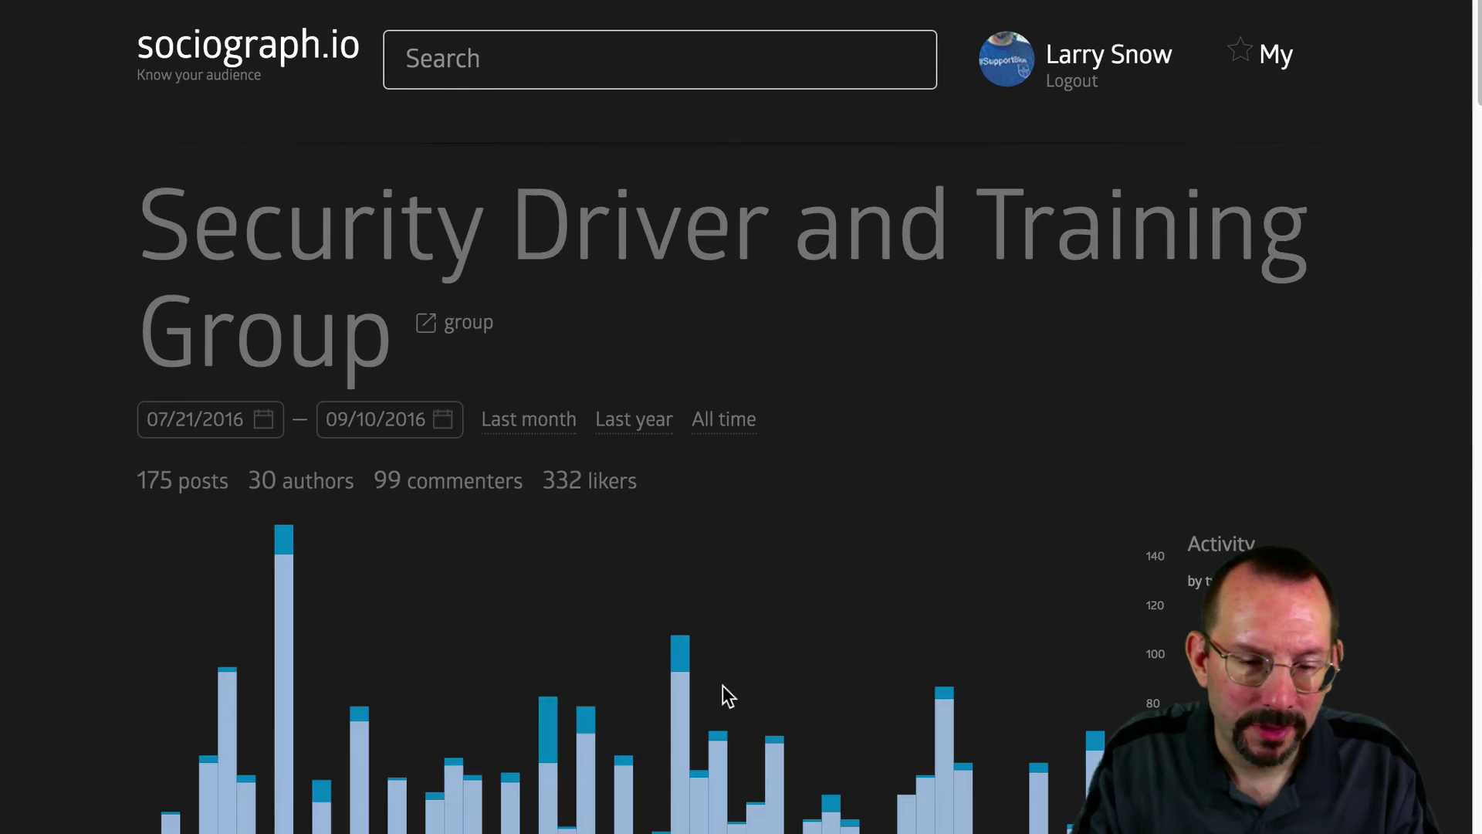
scroll(672, 633, "down", 10)
scroll(628, 596, "up", 10)
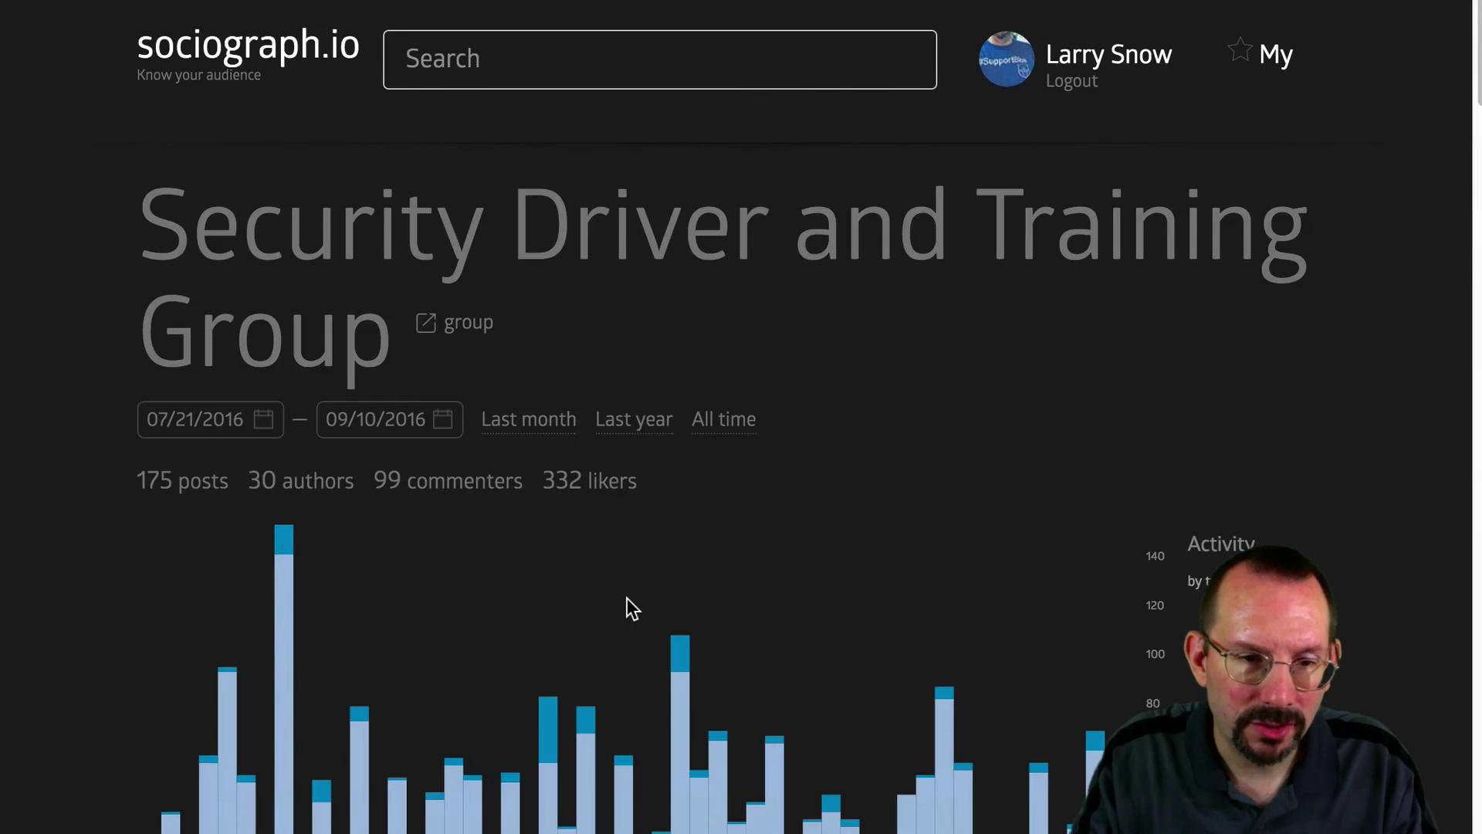
scroll(626, 598, "down", 10)
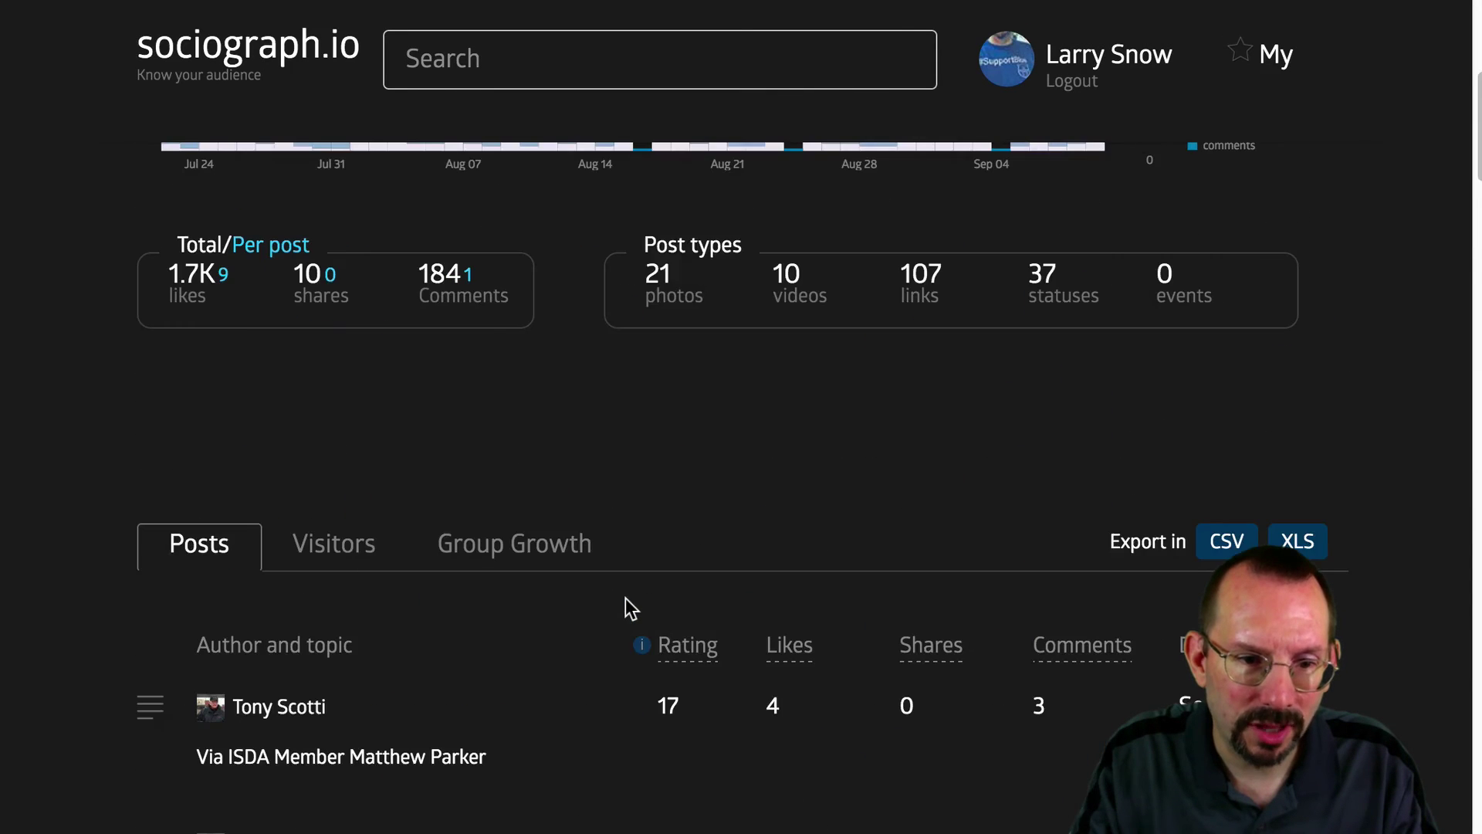
Switch to the Visitors ranking and check the Rating and Karma explanations
left_click(352, 562)
scroll(648, 629, "down", 3)
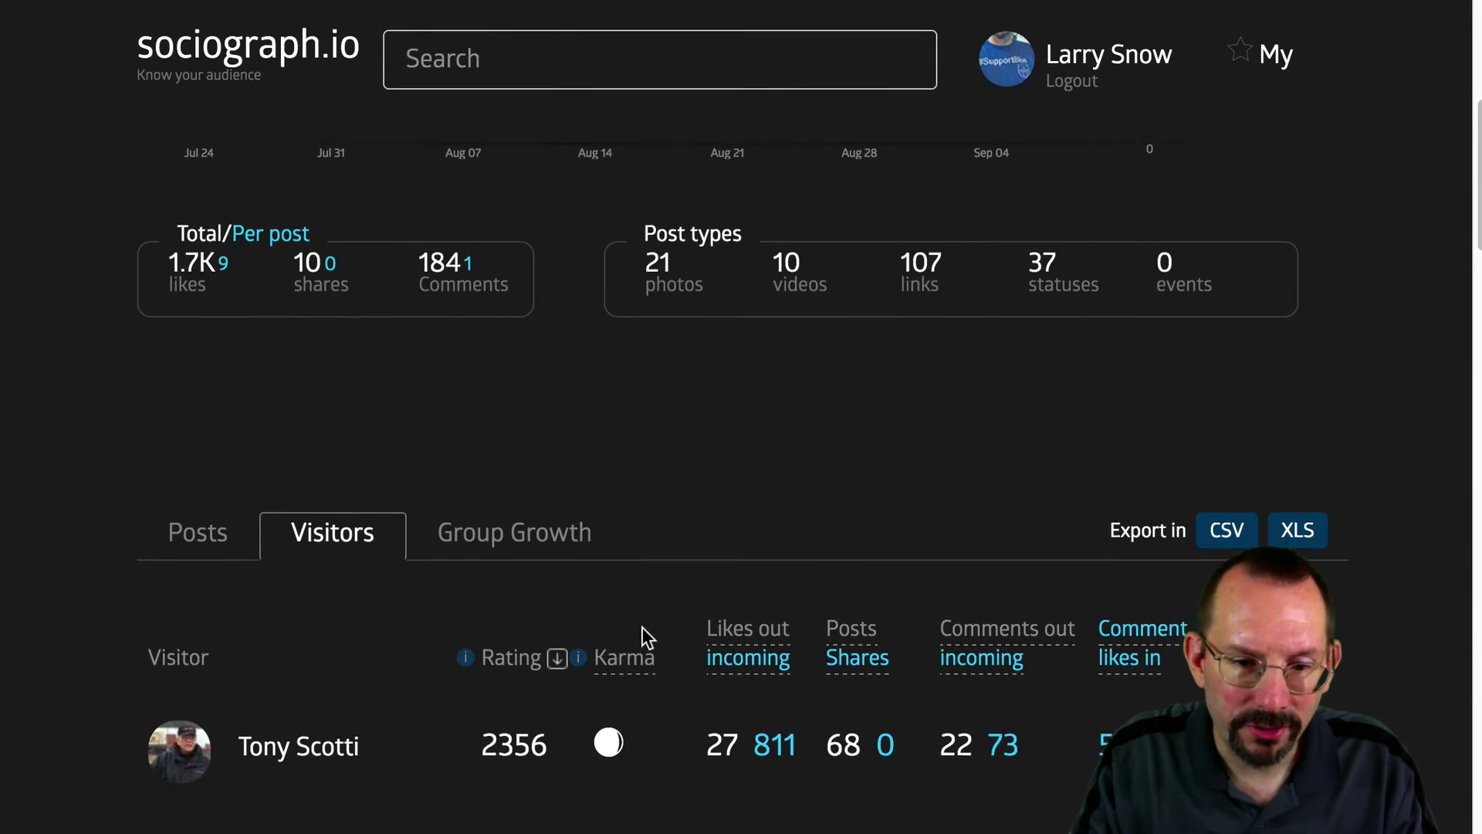
mouse_move(465, 574)
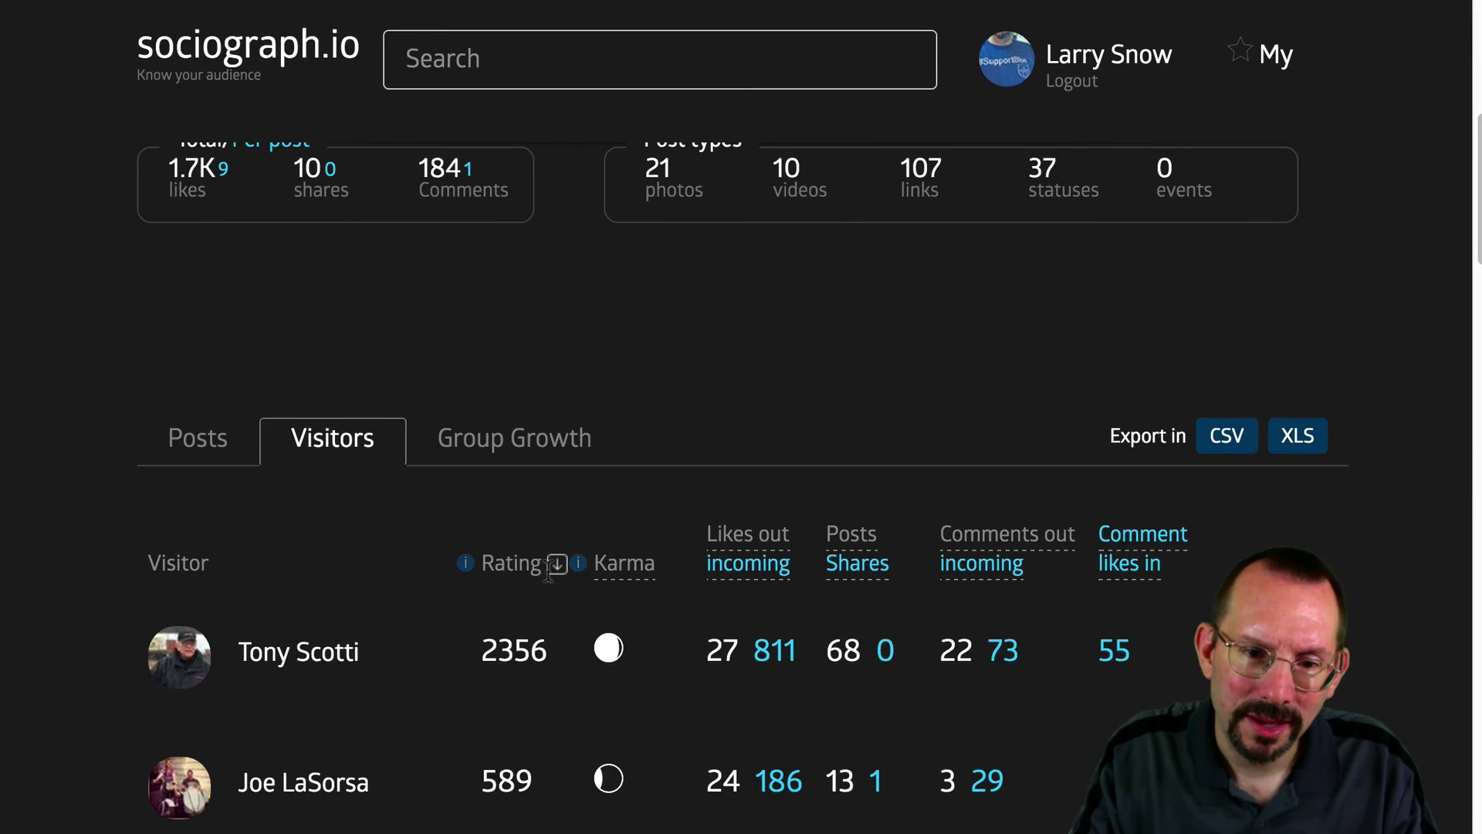
mouse_move(583, 564)
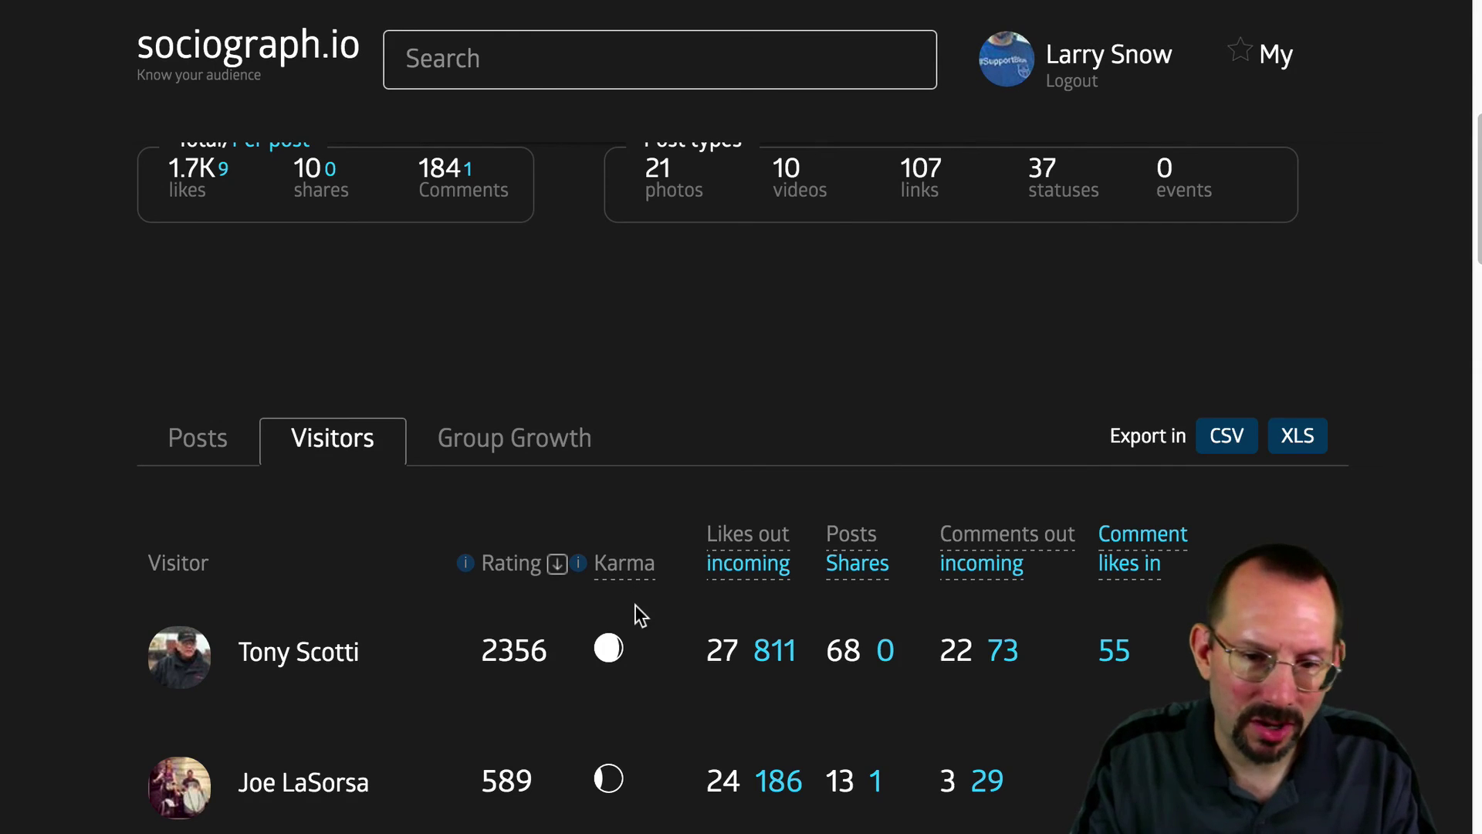
Scroll through the visitor list's likes, posts and comments, returning to the top entry at 2356
scroll(627, 608, "down", 3)
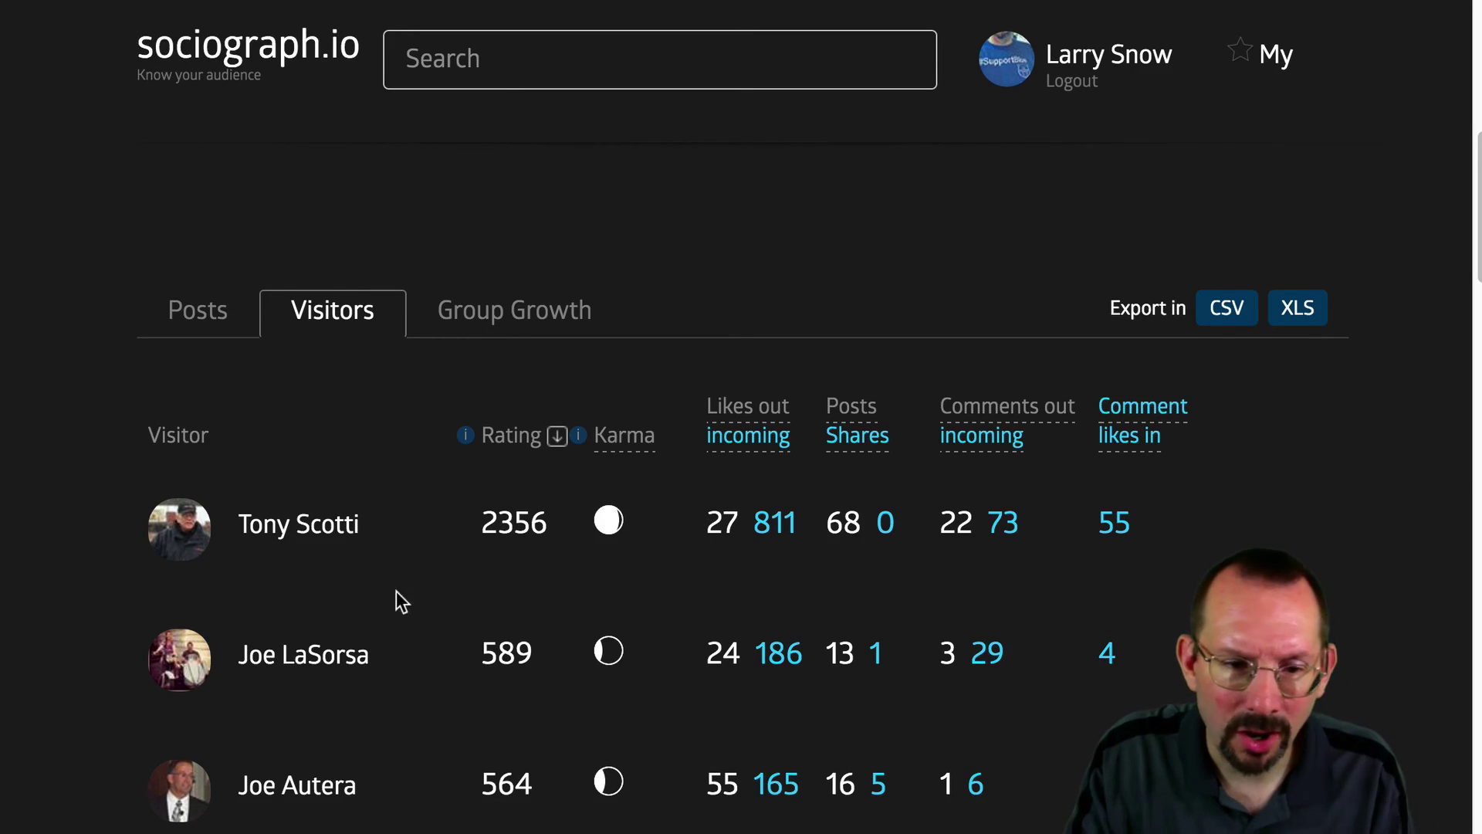
scroll(386, 594, "down", 10)
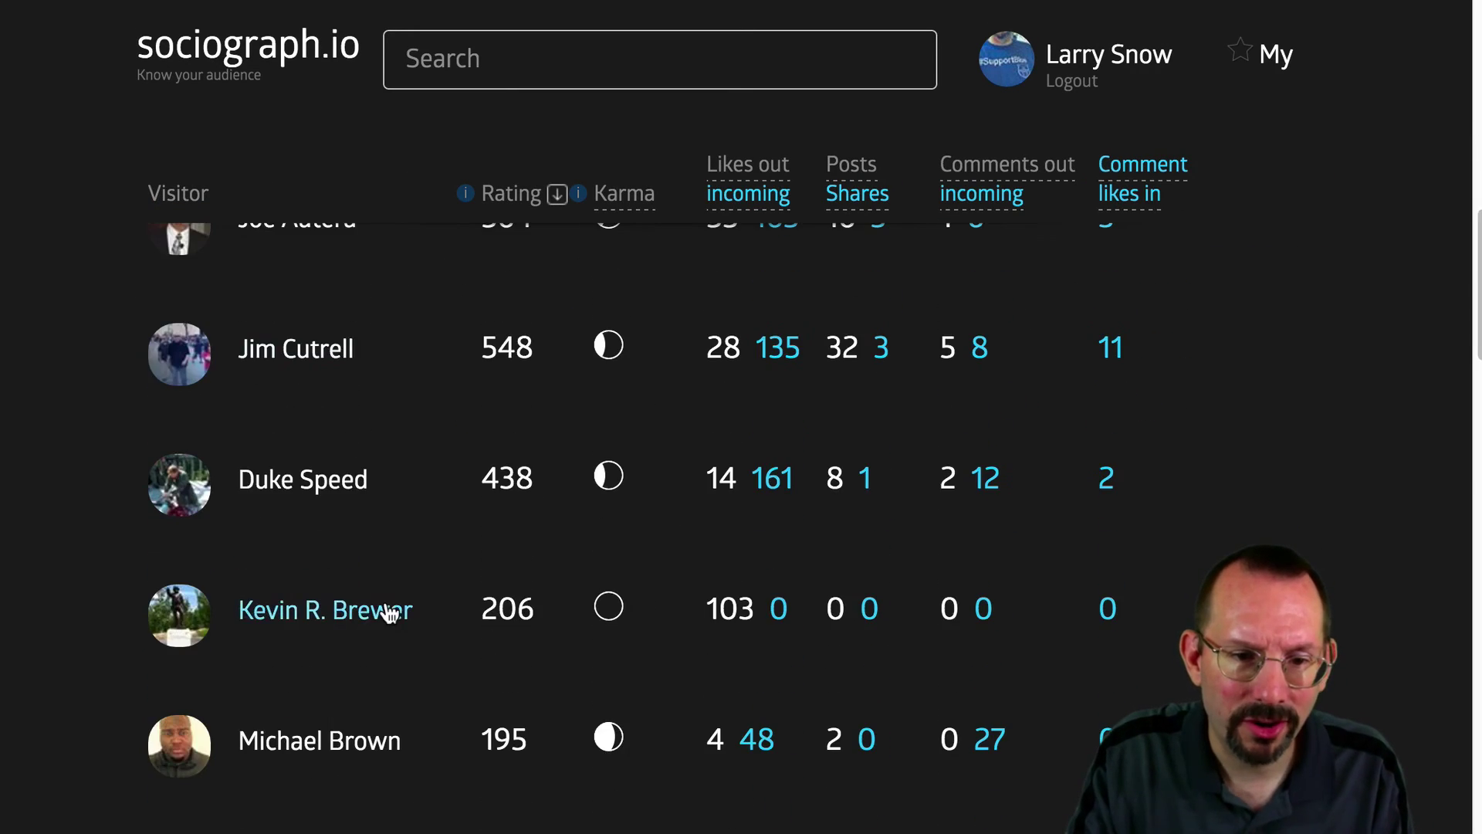
scroll(386, 610, "down", 20)
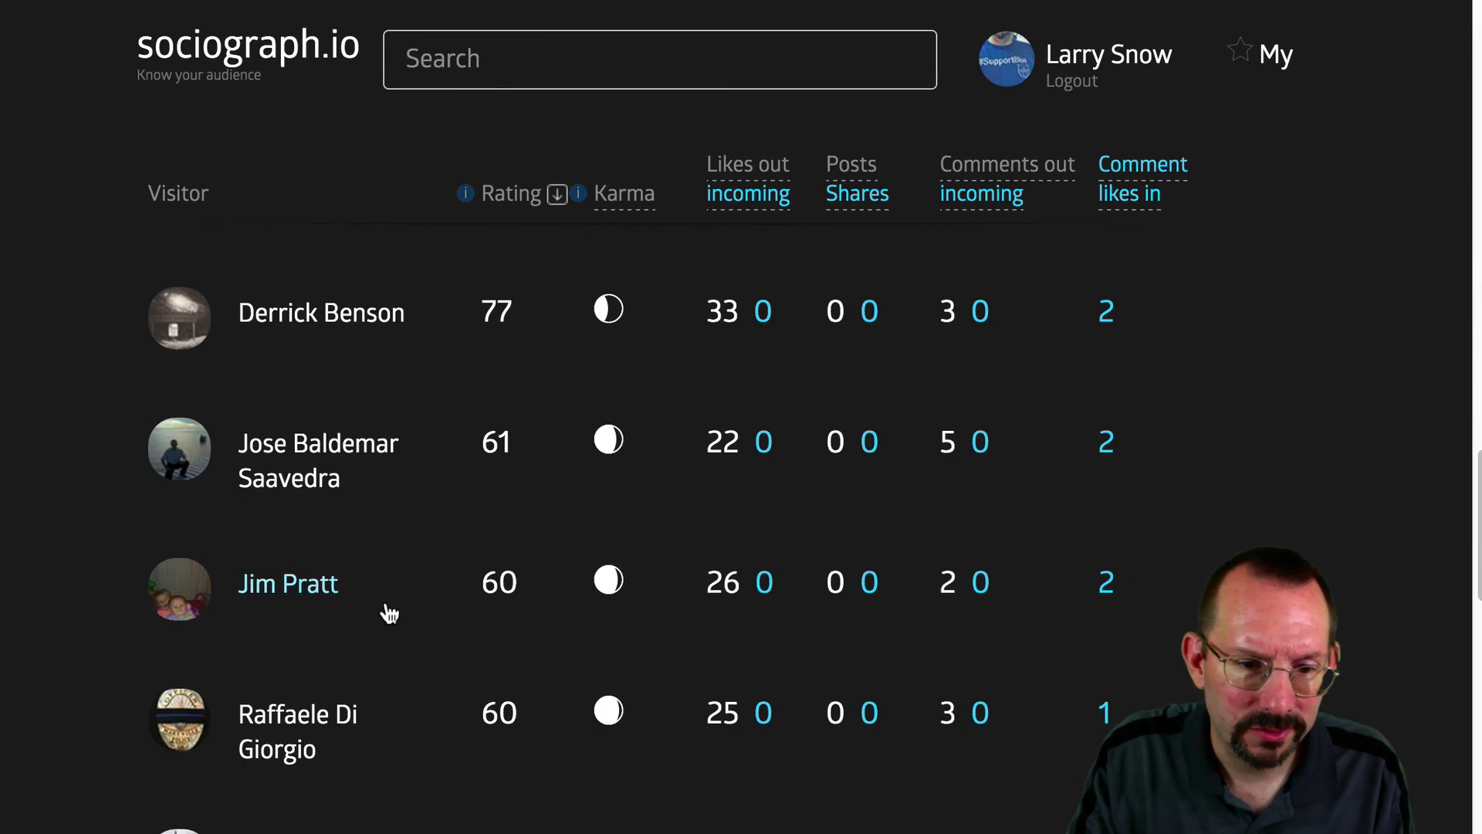
scroll(390, 614, "down", 2)
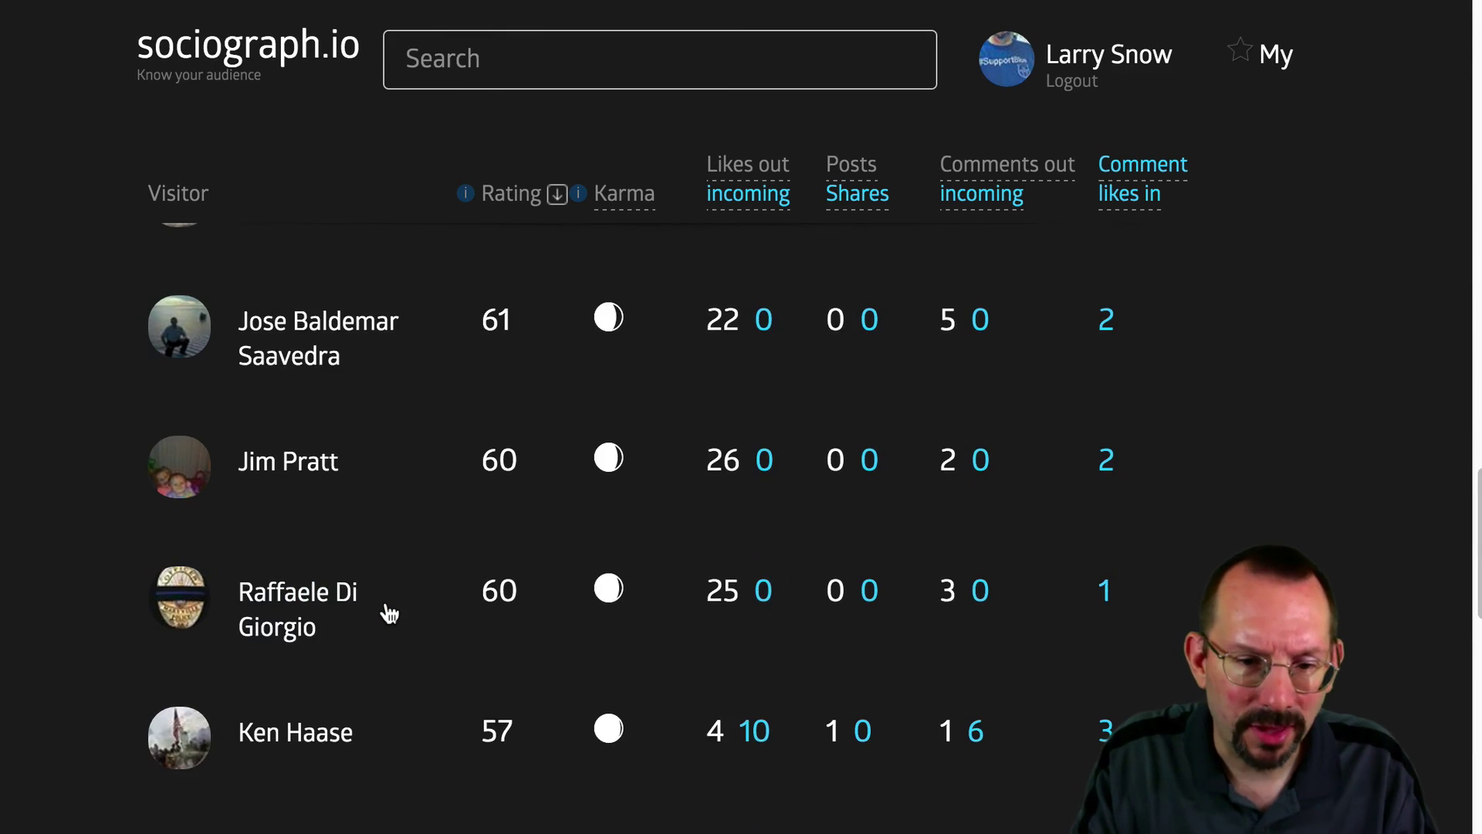
scroll(387, 614, "down", 10)
key("Home")
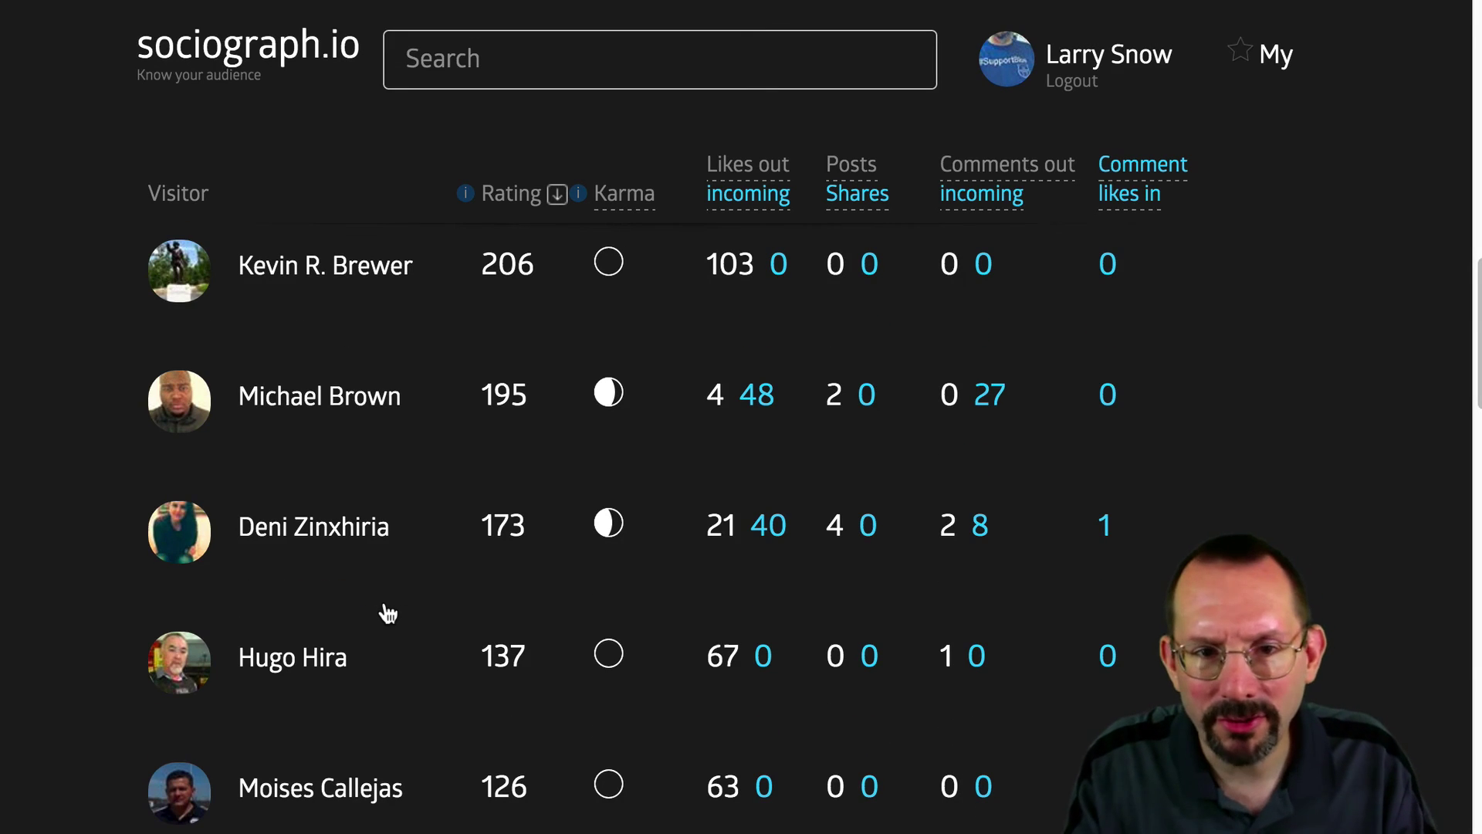
scroll(387, 614, "down", 4)
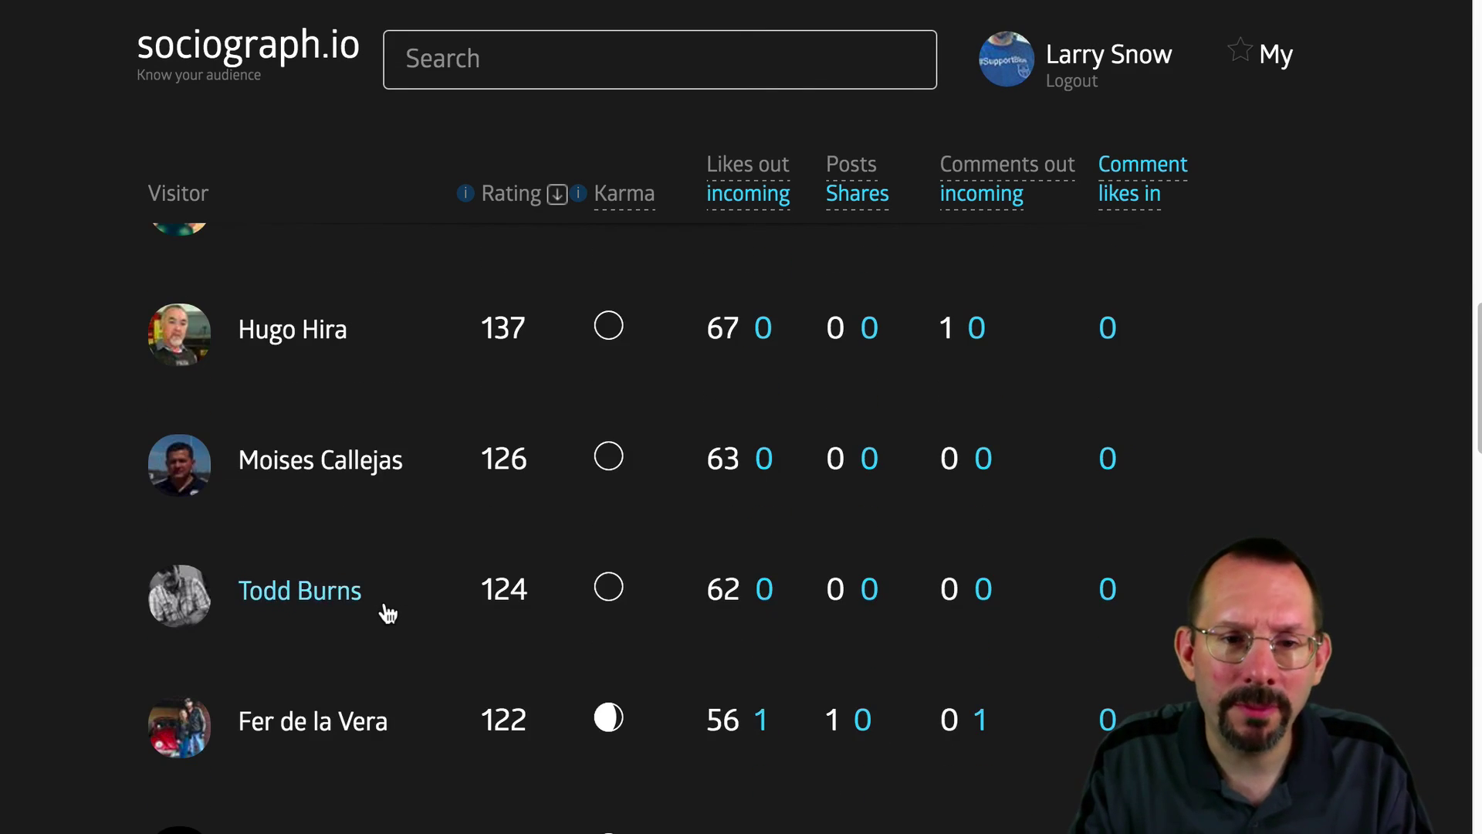
scroll(388, 614, "up", 2)
scroll(388, 614, "up", 4)
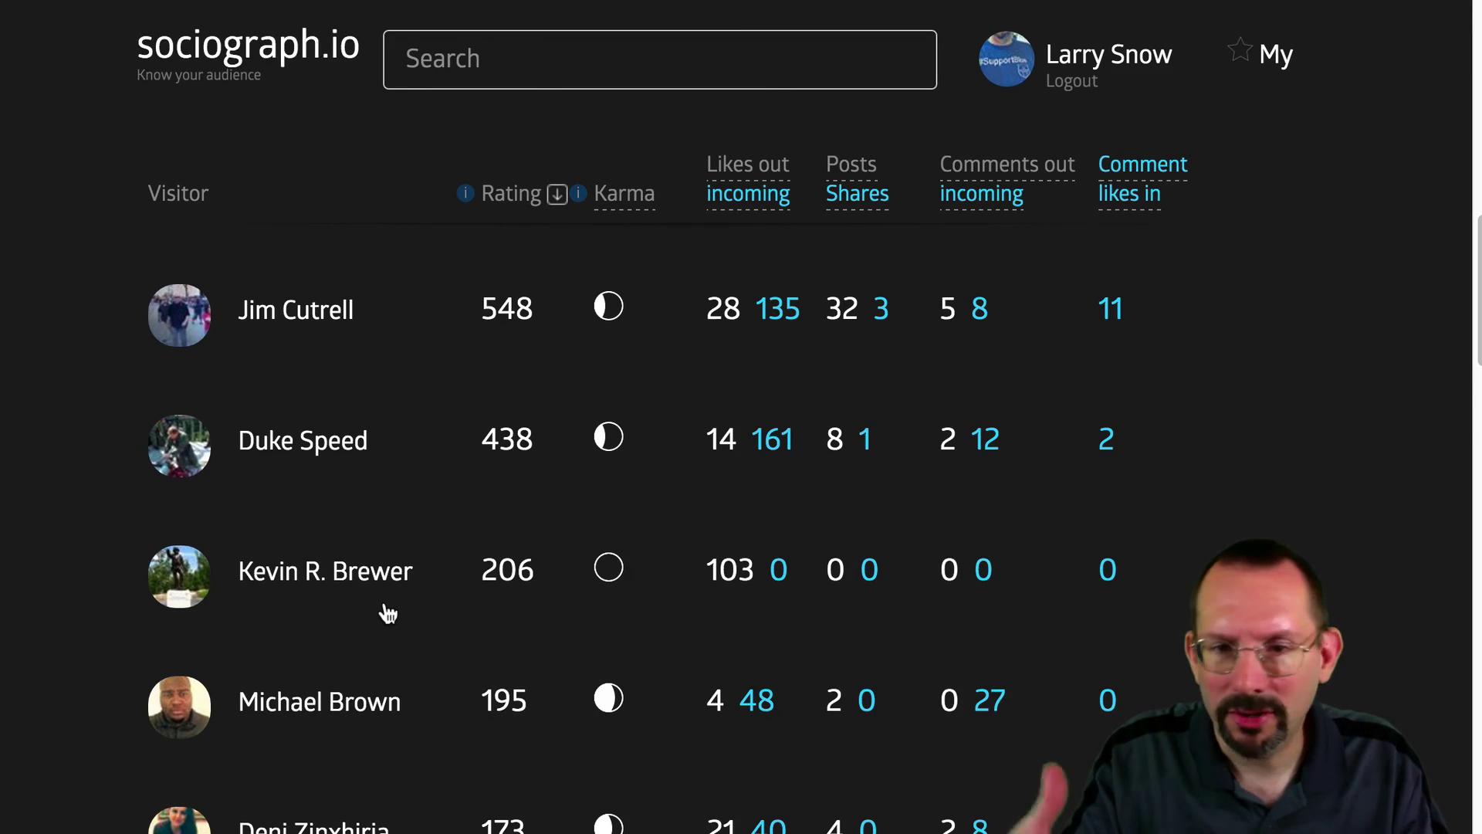
scroll(387, 613, "down", 2)
scroll(382, 612, "up", 8)
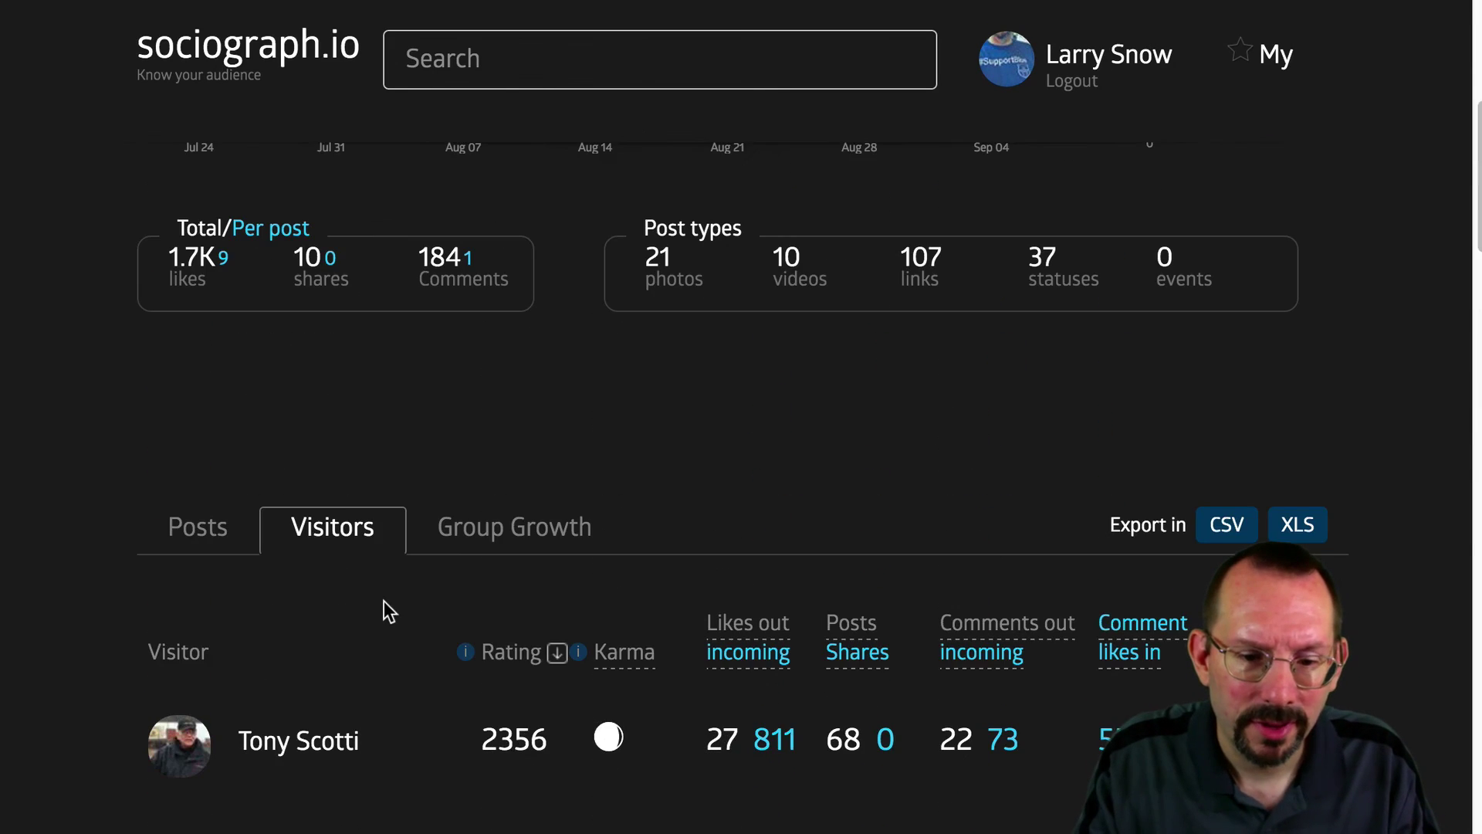
scroll(384, 602, "down", 15)
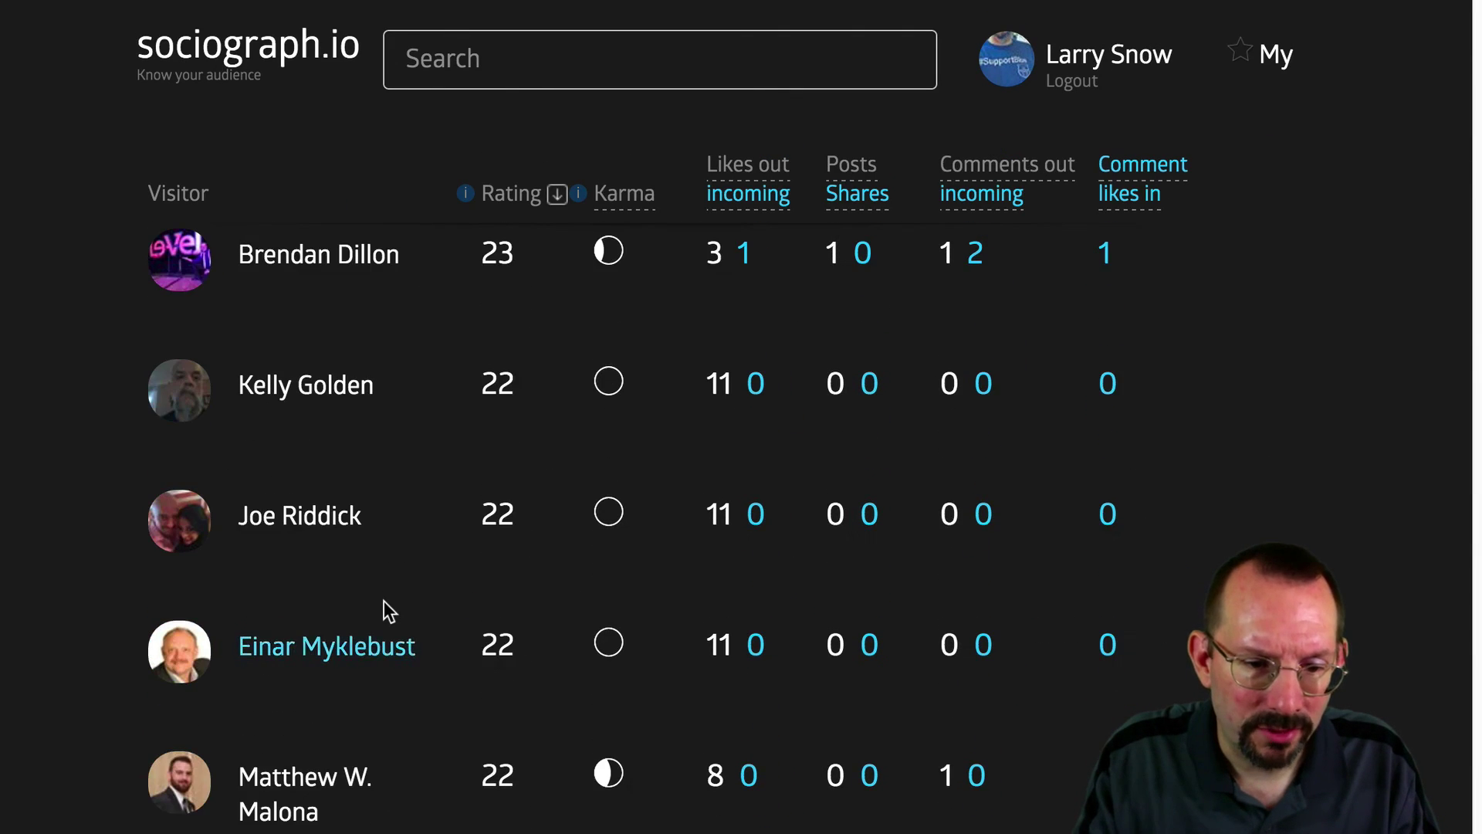
scroll(384, 602, "up", 5)
scroll(384, 602, "up", 15)
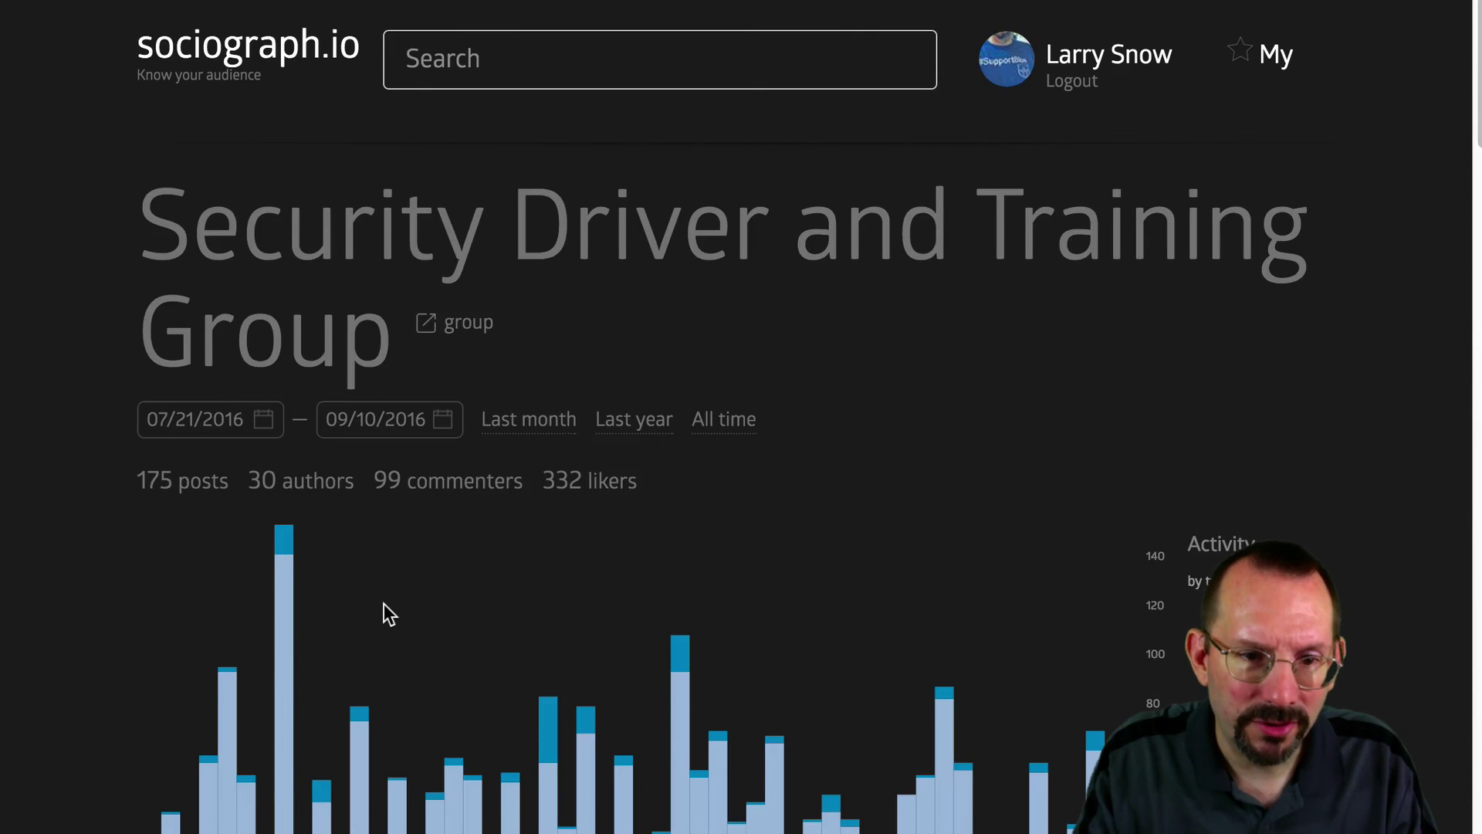
scroll(455, 579, "down", 8)
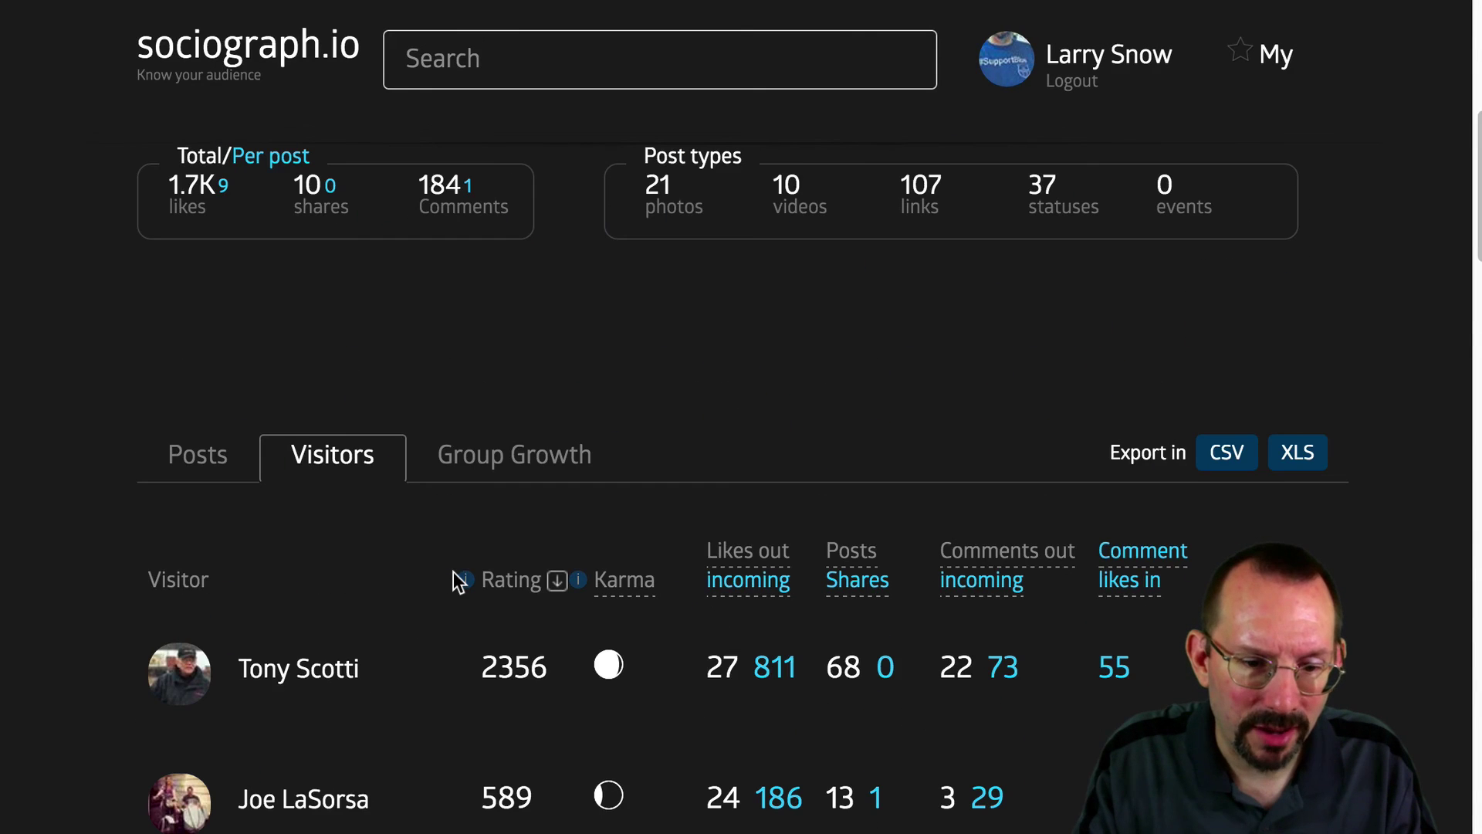
Check the empty Group Growth tab, then return to Posts showing 1.7K likes, 10 shares, 184 comments
left_click(488, 463)
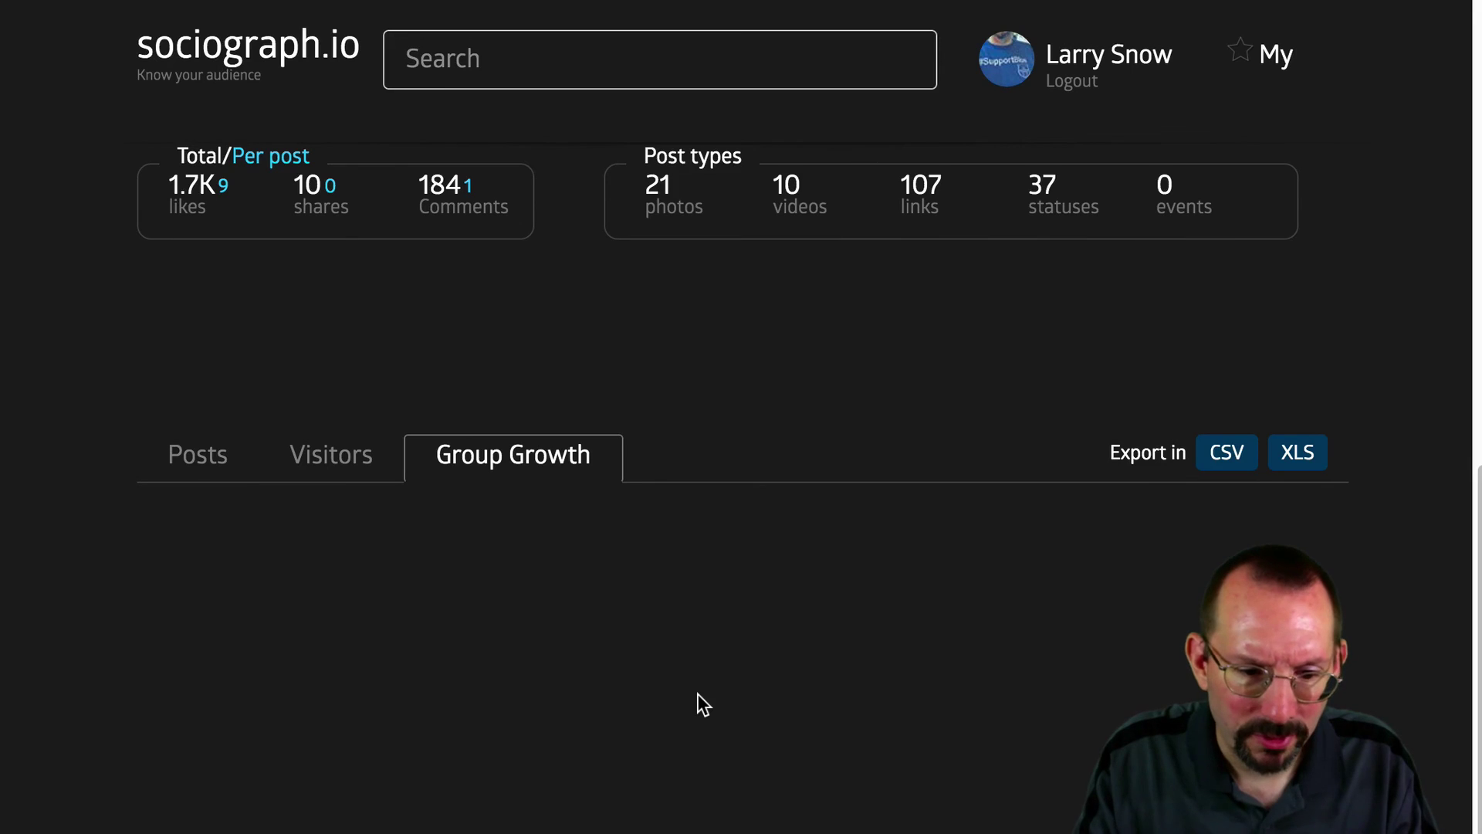
scroll(697, 693, "down", 1)
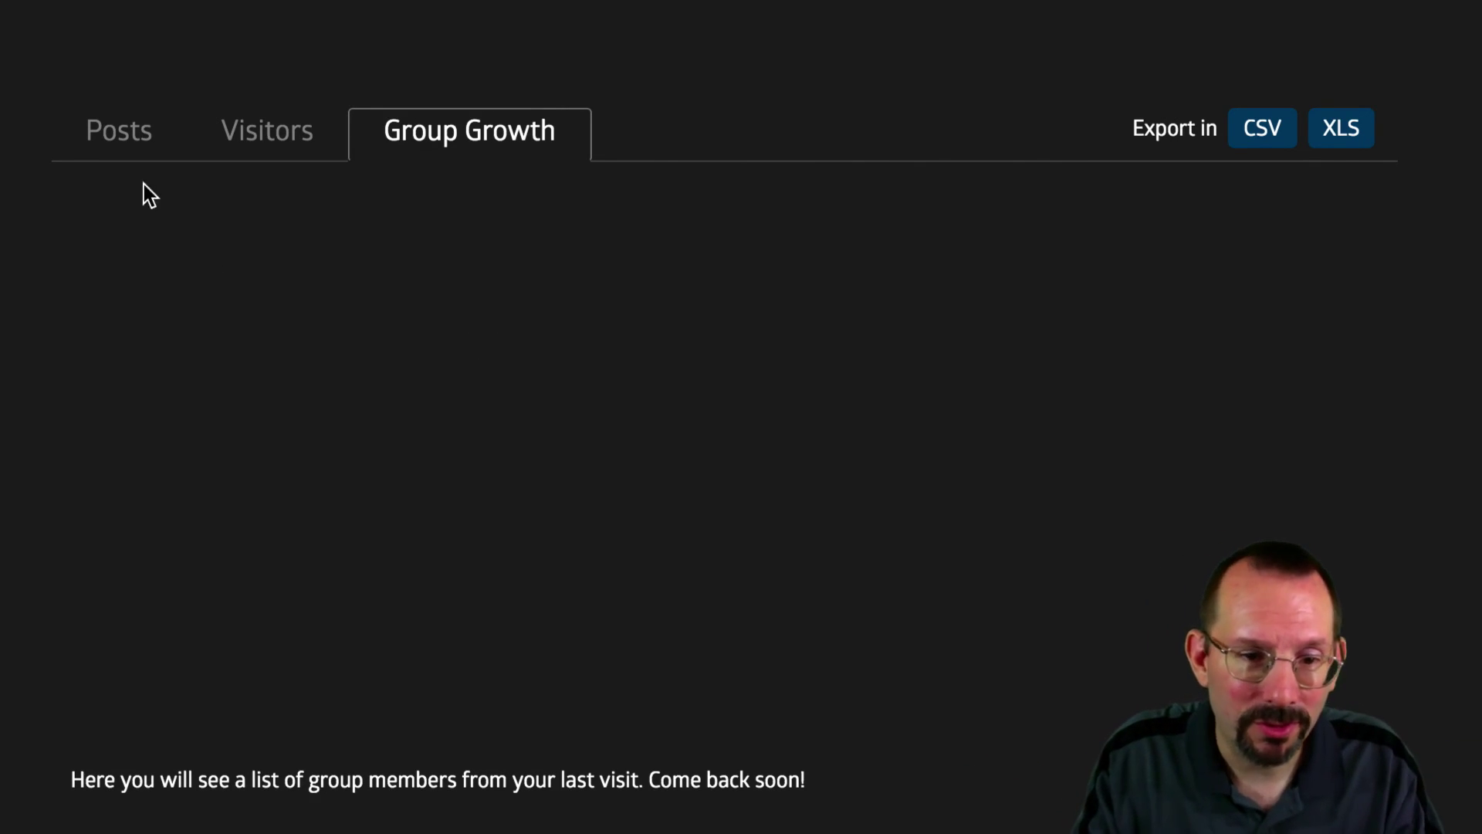
left_click(122, 128)
scroll(357, 108, "up", 10)
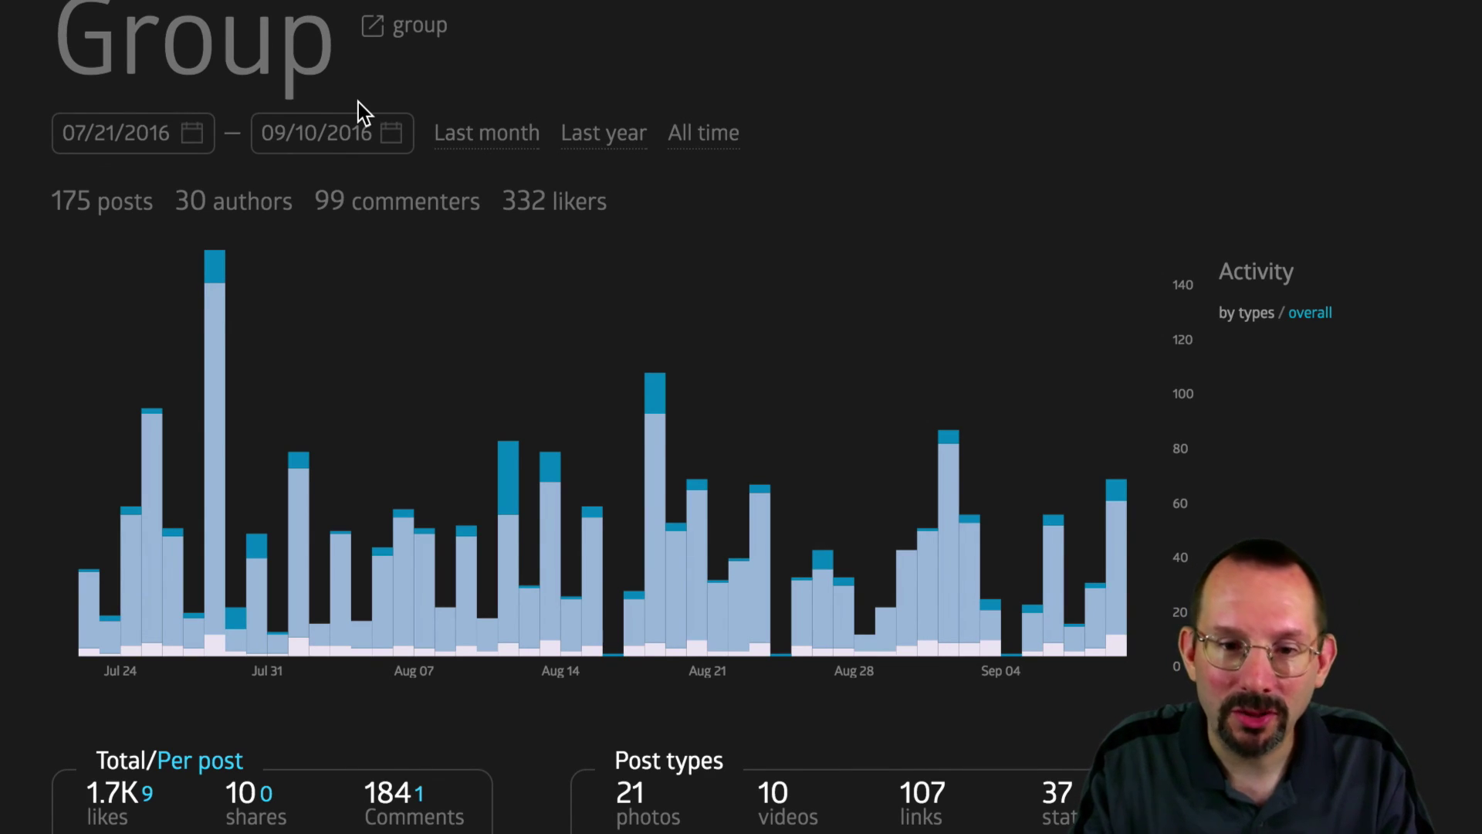
Move focus to the start date field showing 07/21/2016 in the report's date range
key("Tab")
key("Tab")
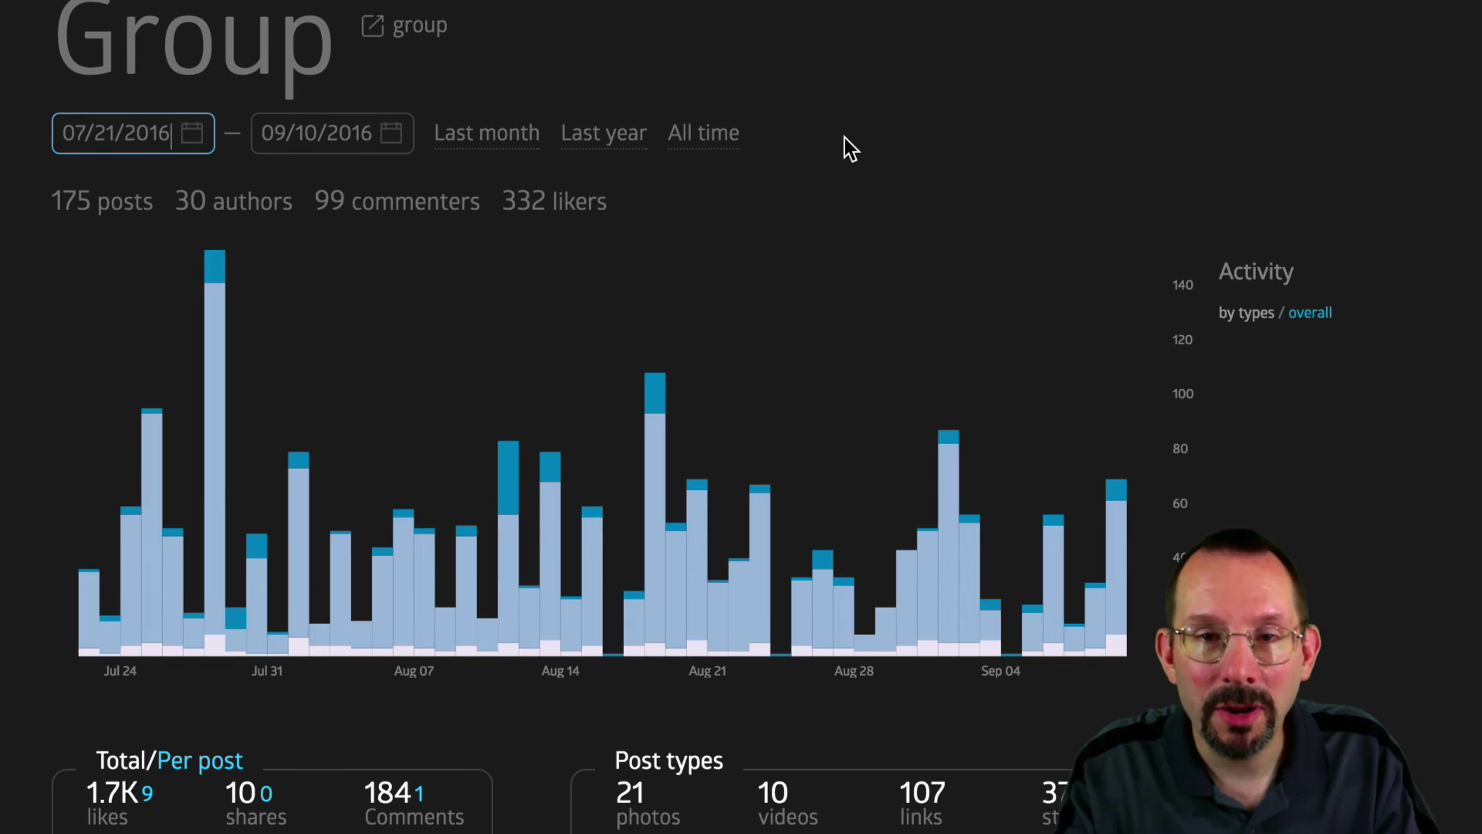